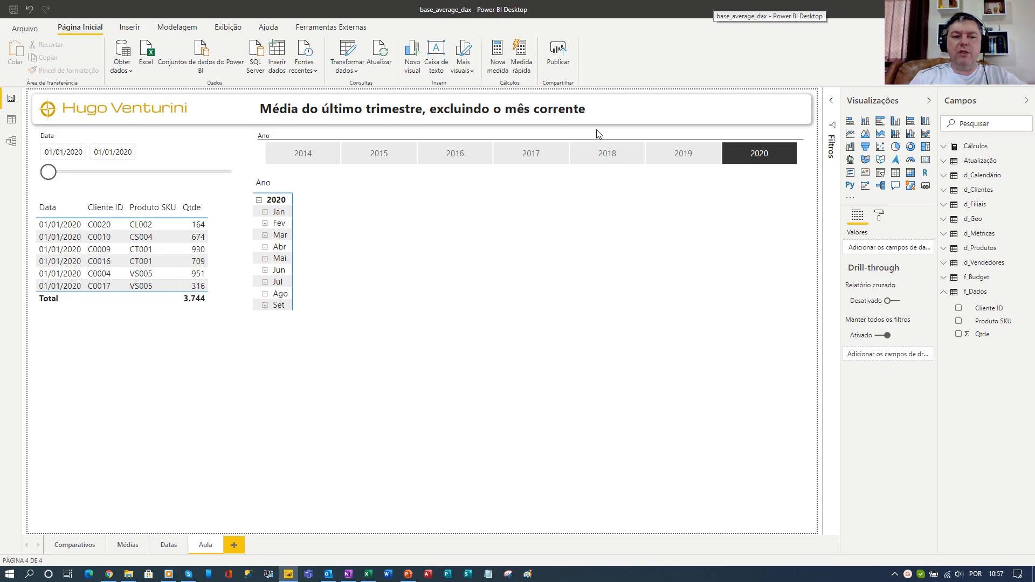
Switch to the browser to view the Médias em DAX article and the online course site, and return to Power BI Desktop.
left_click(110, 574)
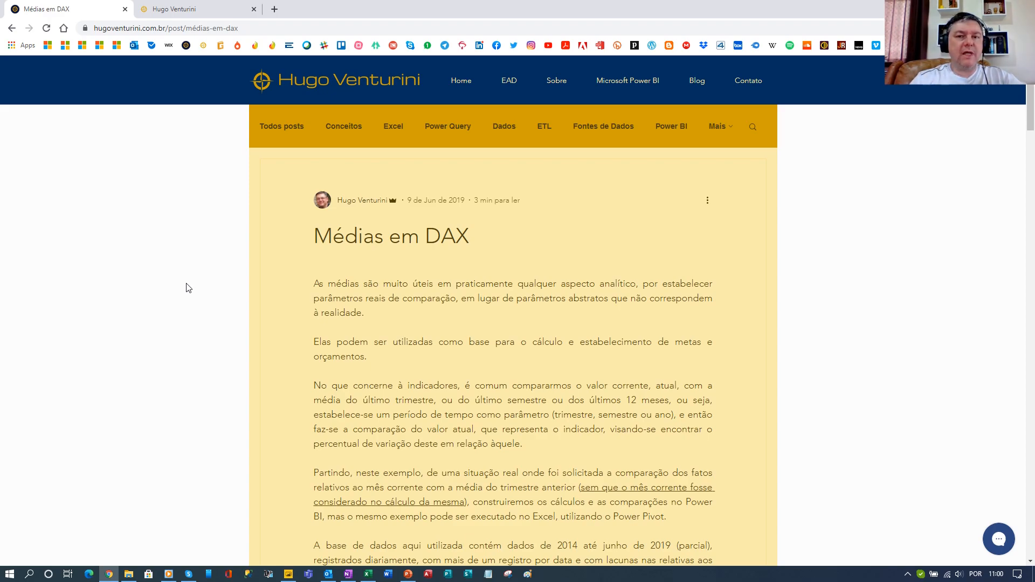
left_click(196, 10)
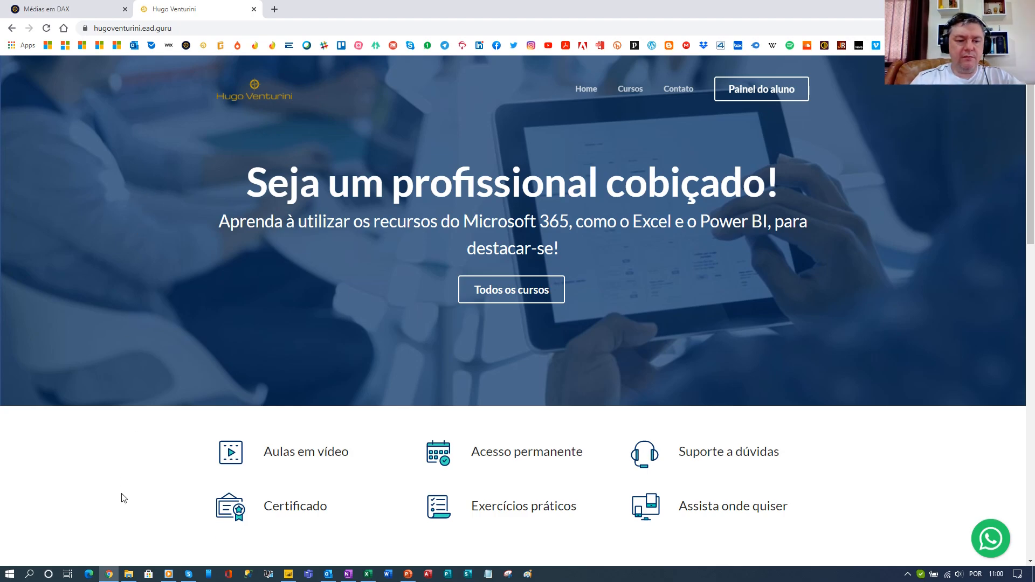
left_click(110, 575)
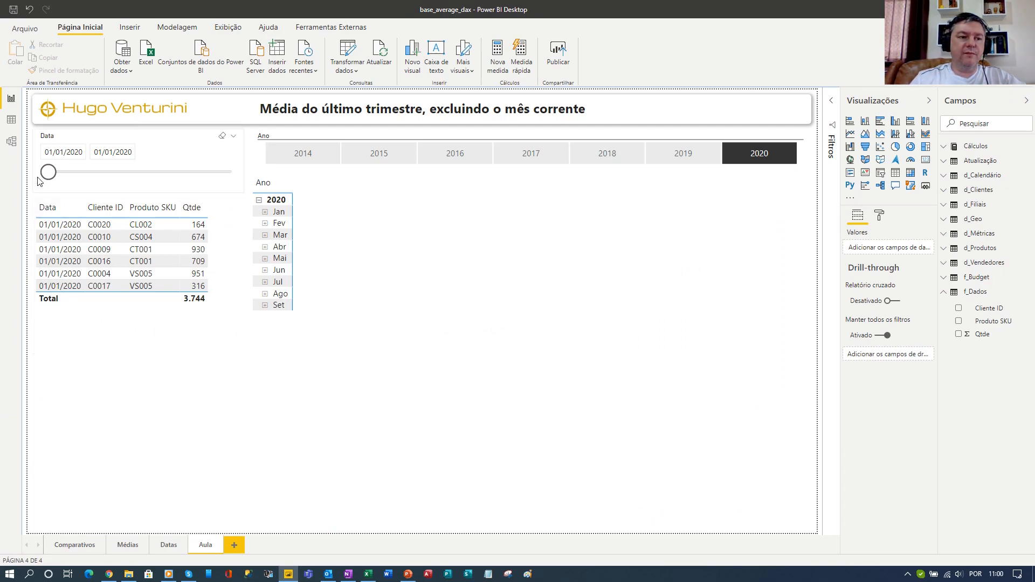
Examine the model relationships, the f_Dados table rows, and the matrix and detail table on the Aula report page.
left_click(12, 147)
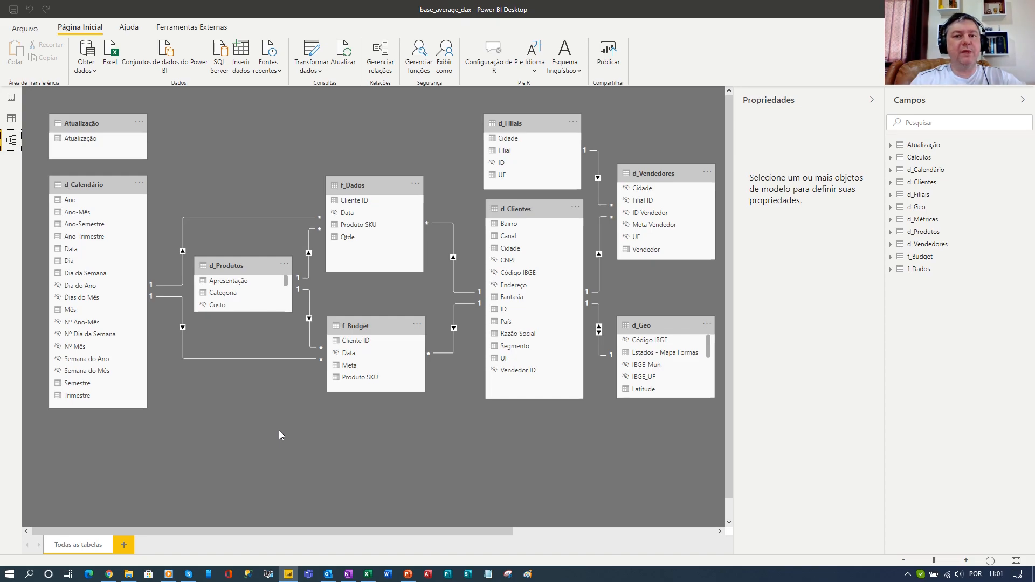
left_click(12, 119)
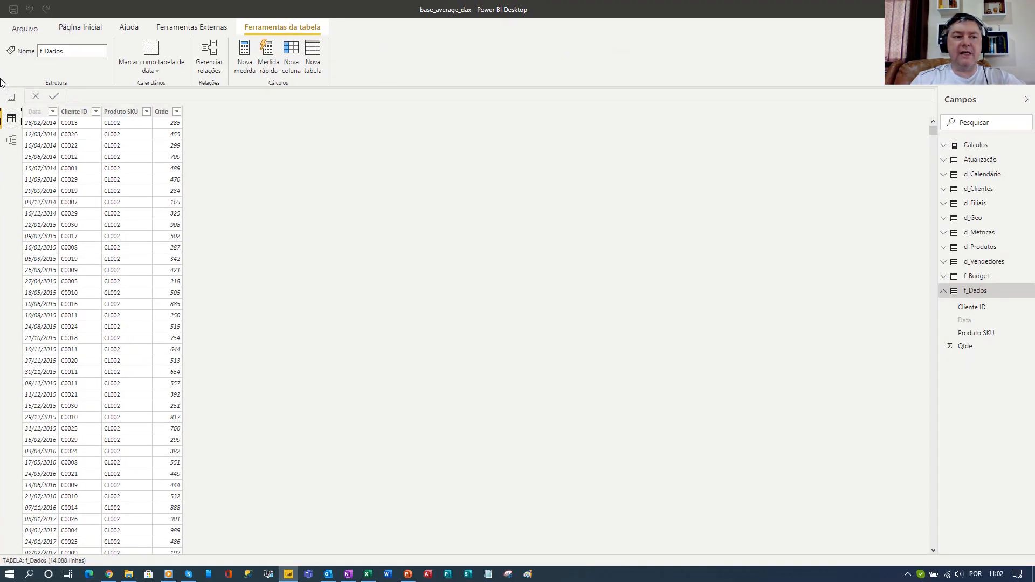
left_click(11, 97)
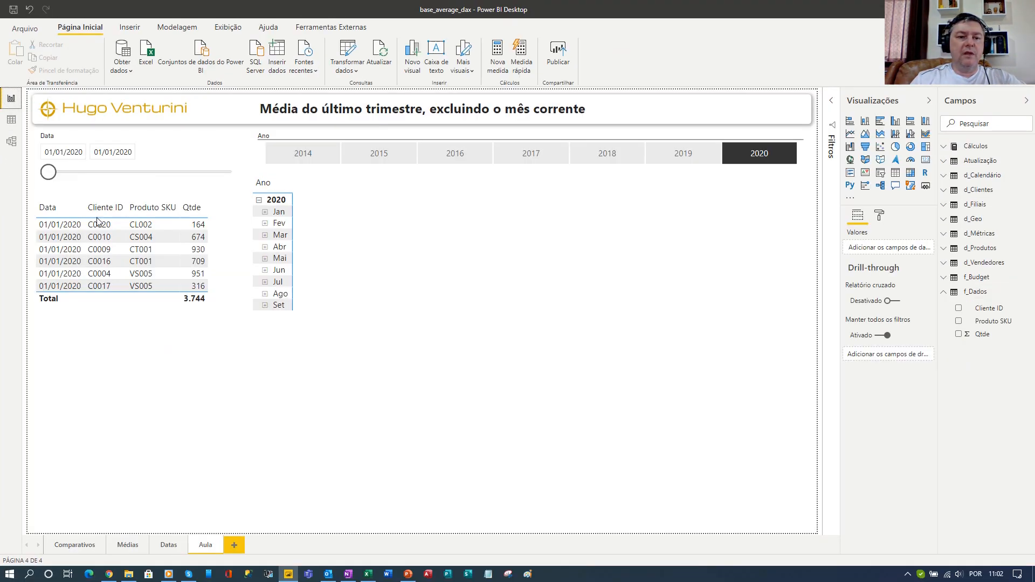
left_click(418, 330)
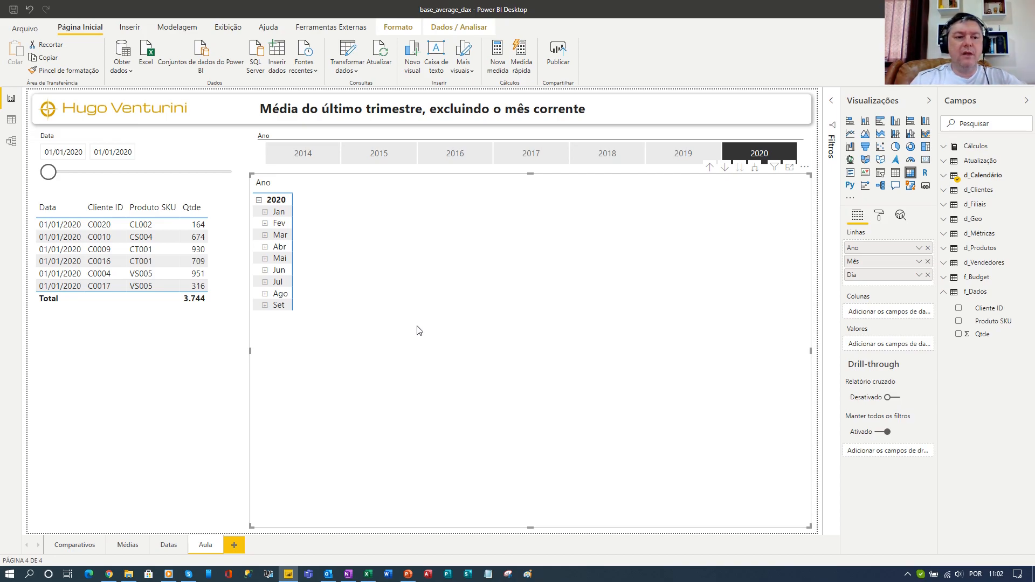
left_click(175, 342)
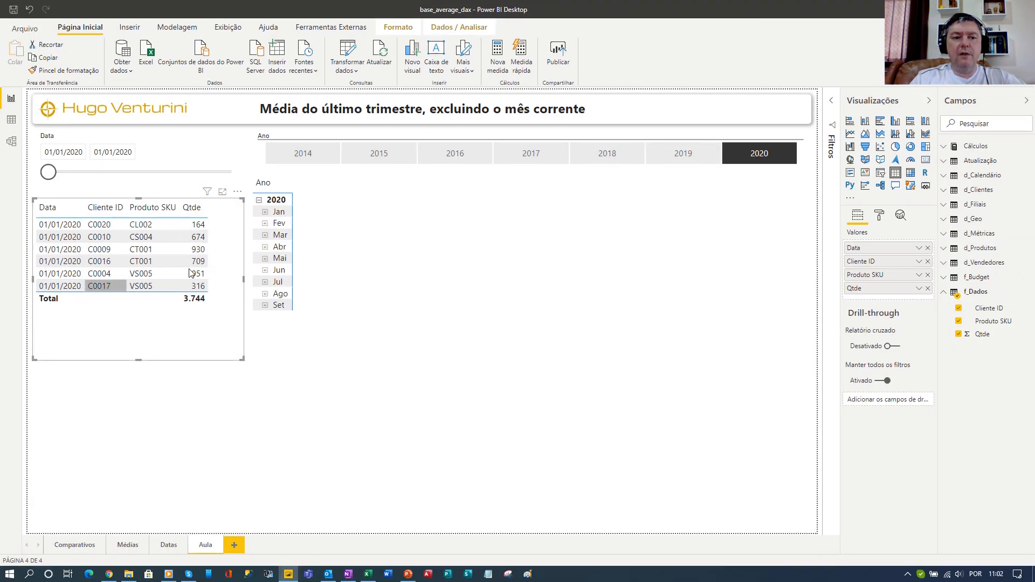
Create a measure in the f_Dados table named Volume, defined as SUM(f_Dados[Qtde]).
left_click(375, 298)
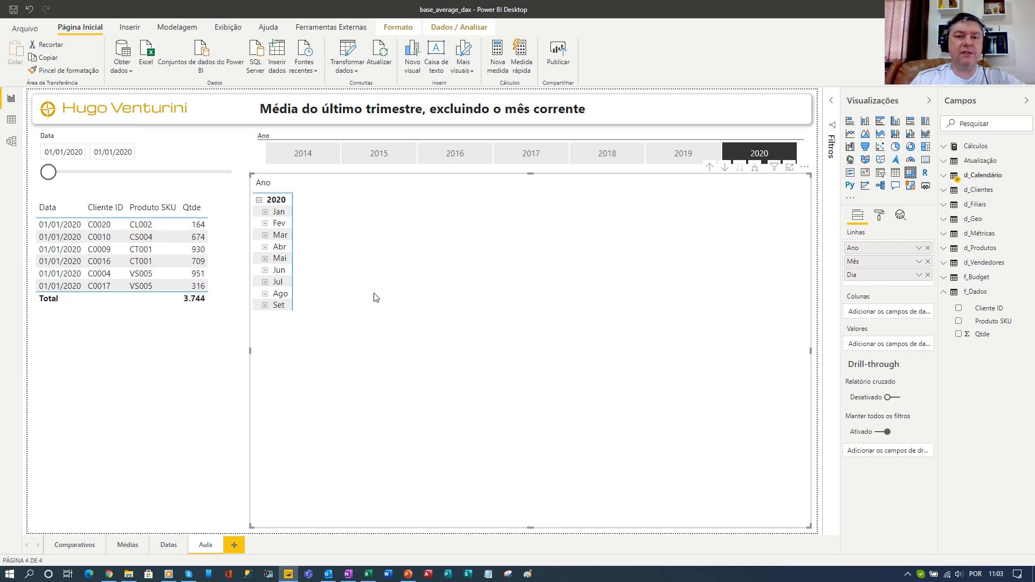
left_click(951, 293)
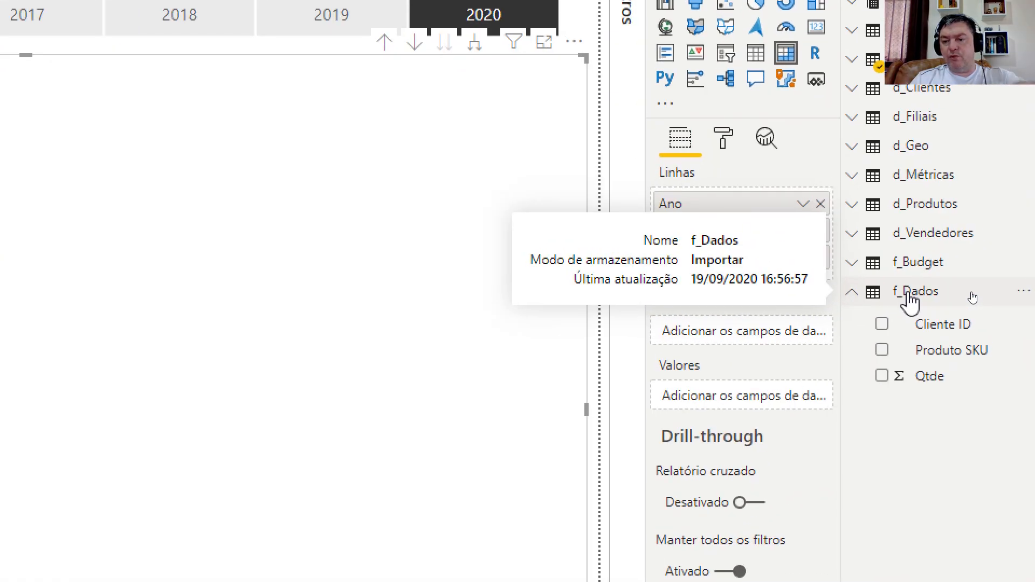
right_click(972, 298)
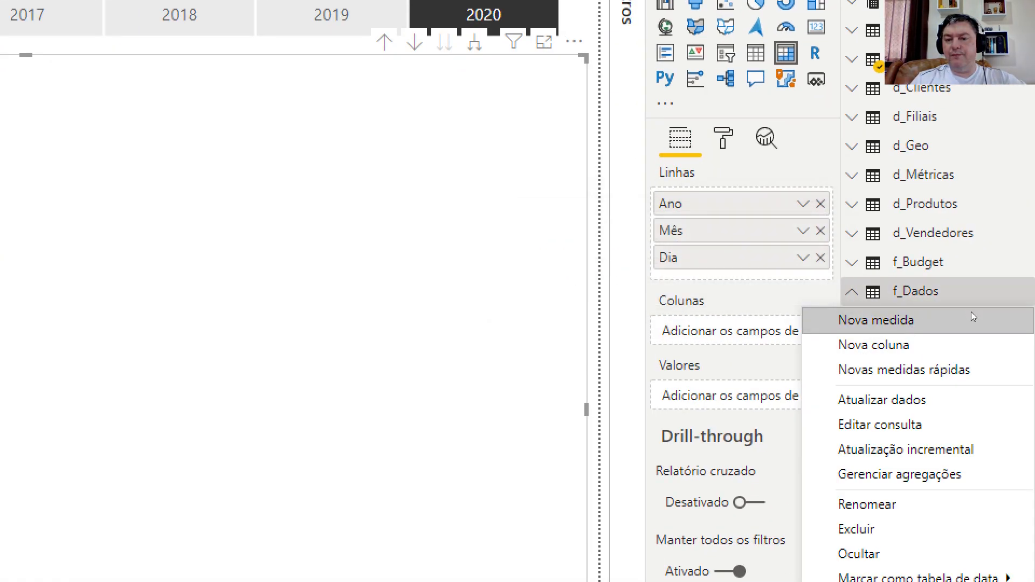
left_click(971, 315)
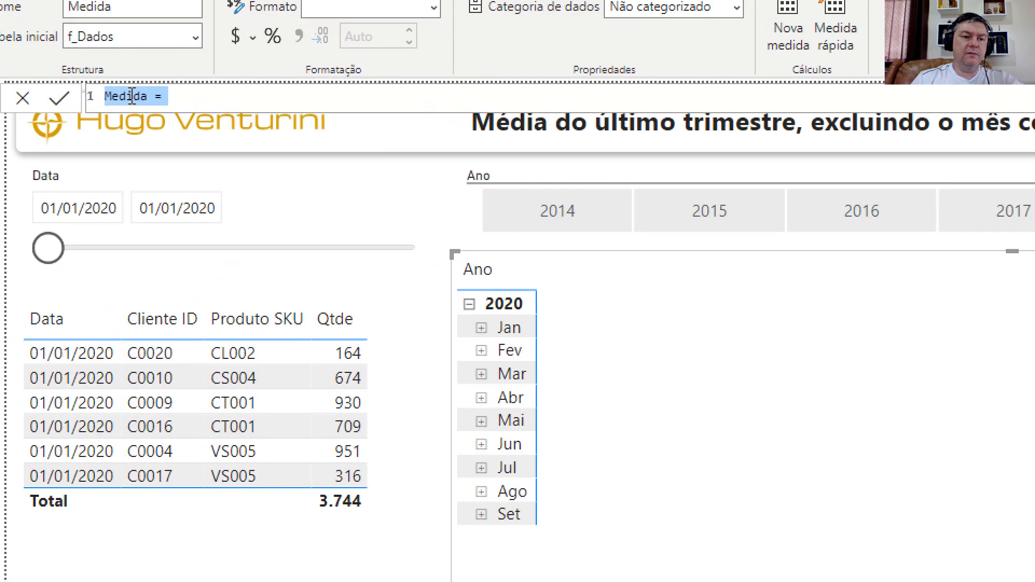
double_click(132, 97)
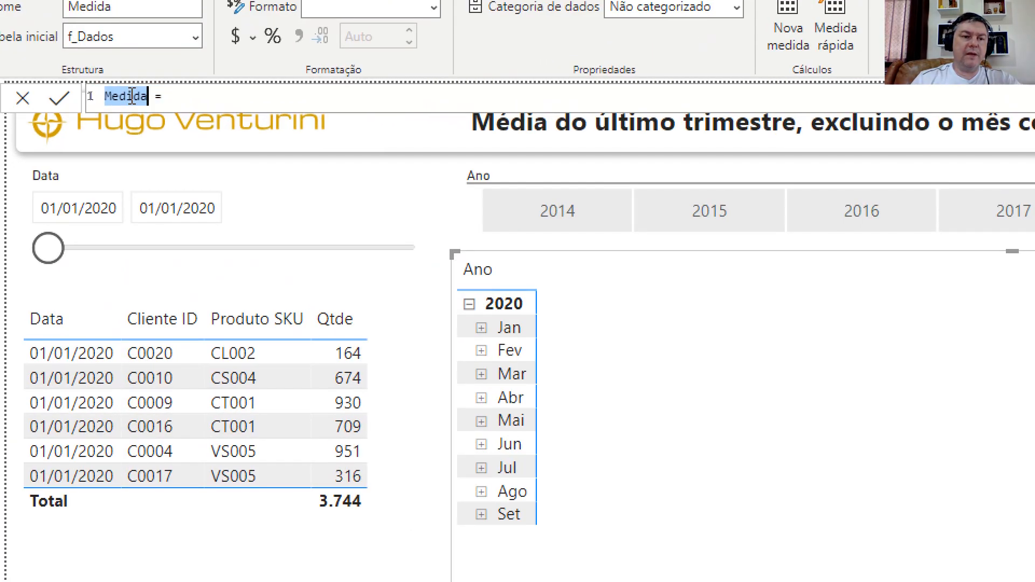
type("Volume =")
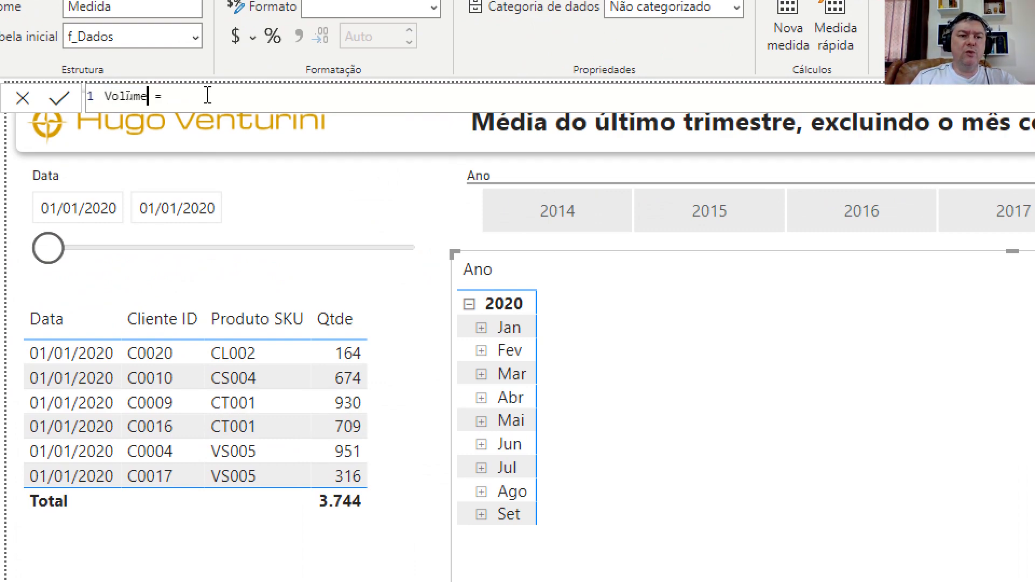
key("End")
type("sum")
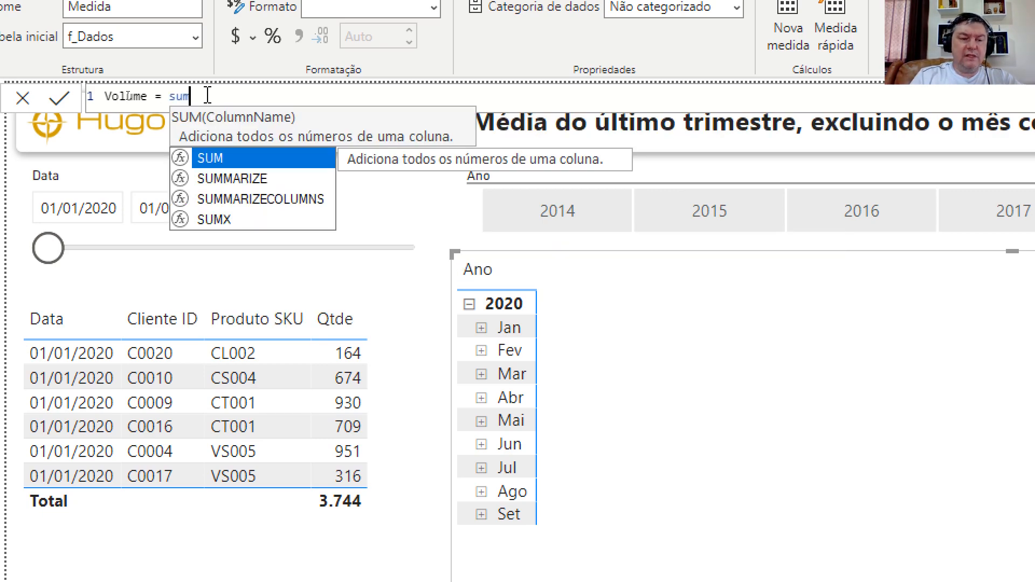
key("Tab")
type("q")
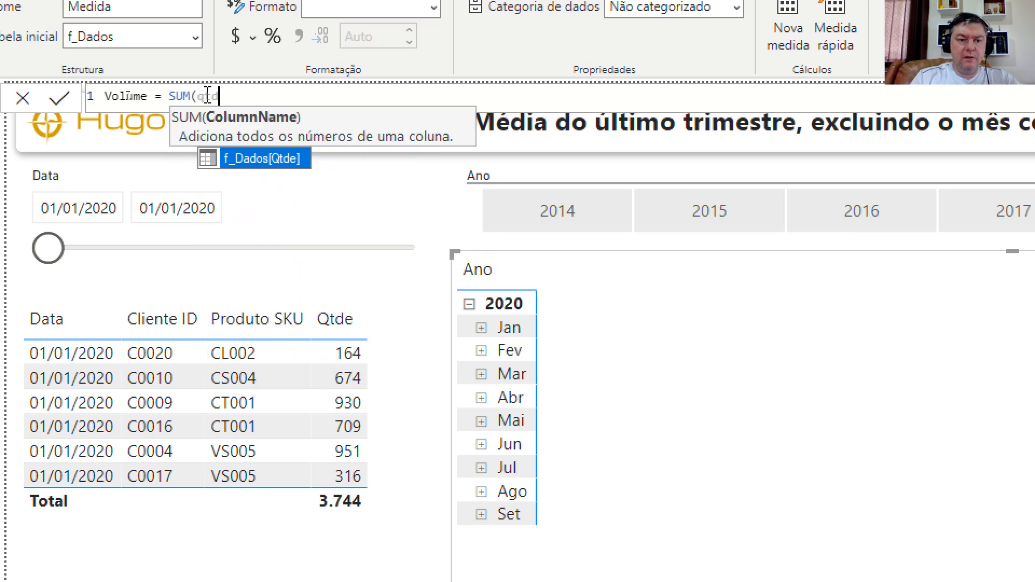
key("Tab")
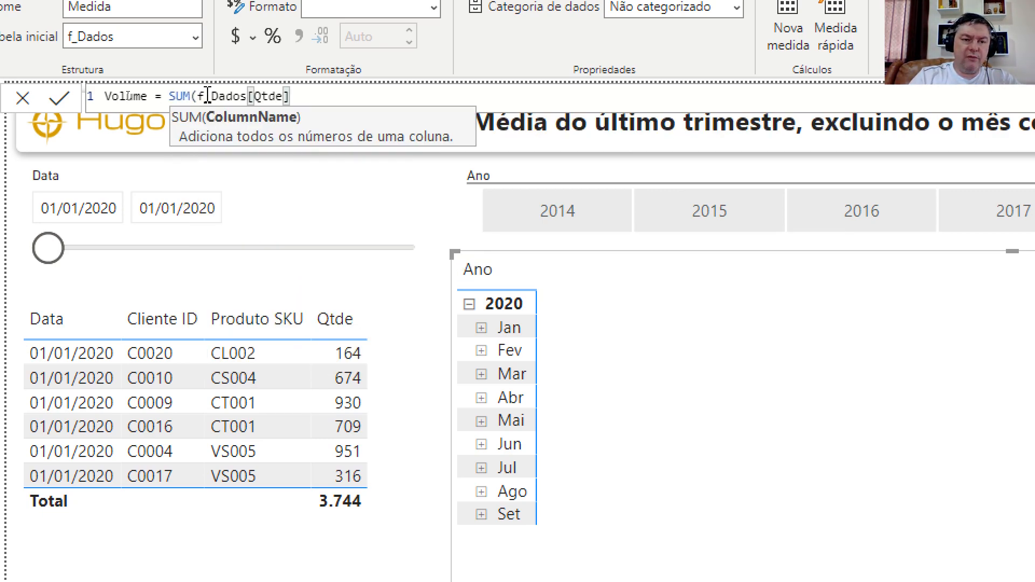
type(")")
key("Return")
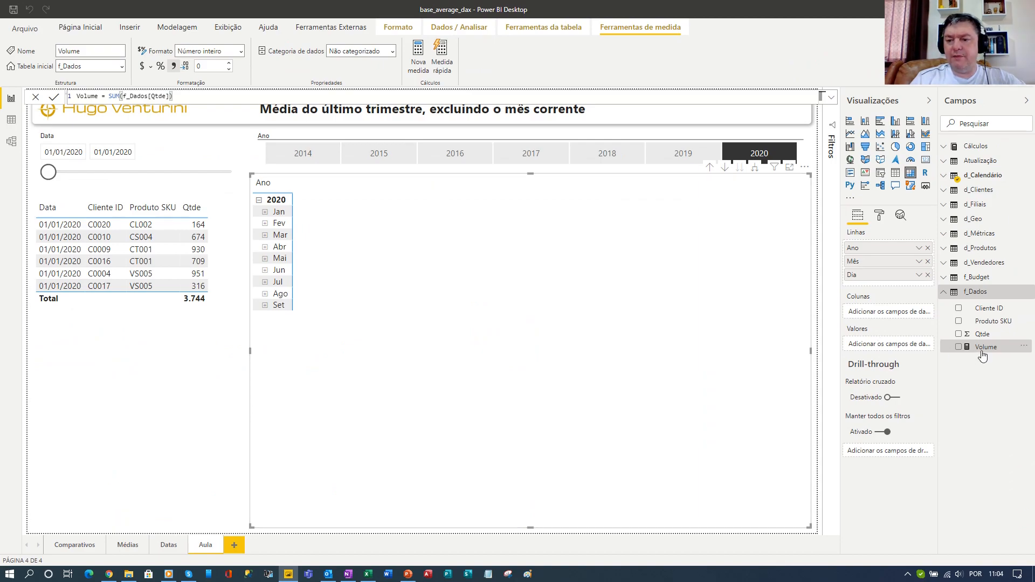
Add the Volume measure to the matrix values and expand January into its days.
left_click_drag(982, 356, 889, 348)
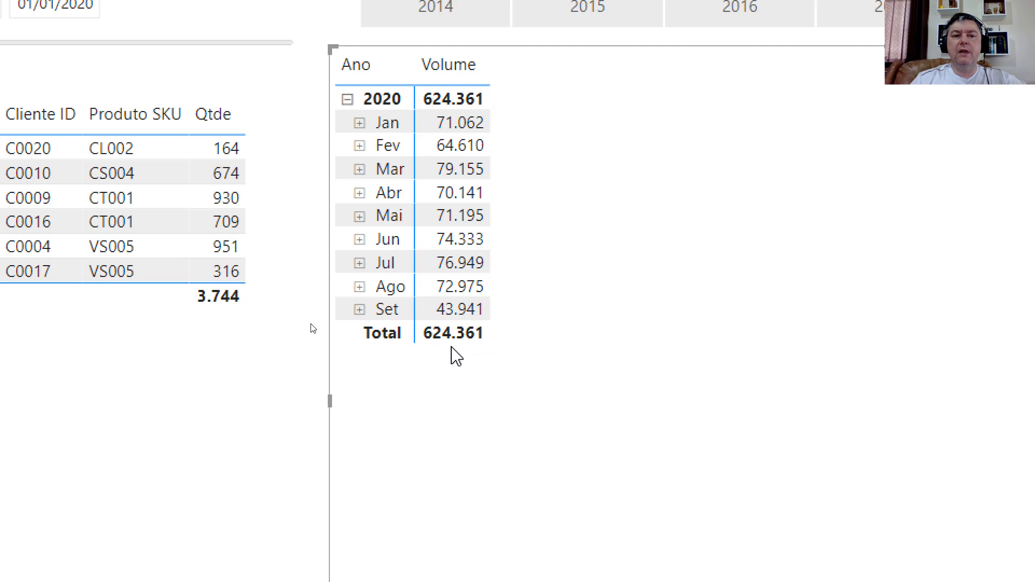
left_click(359, 124)
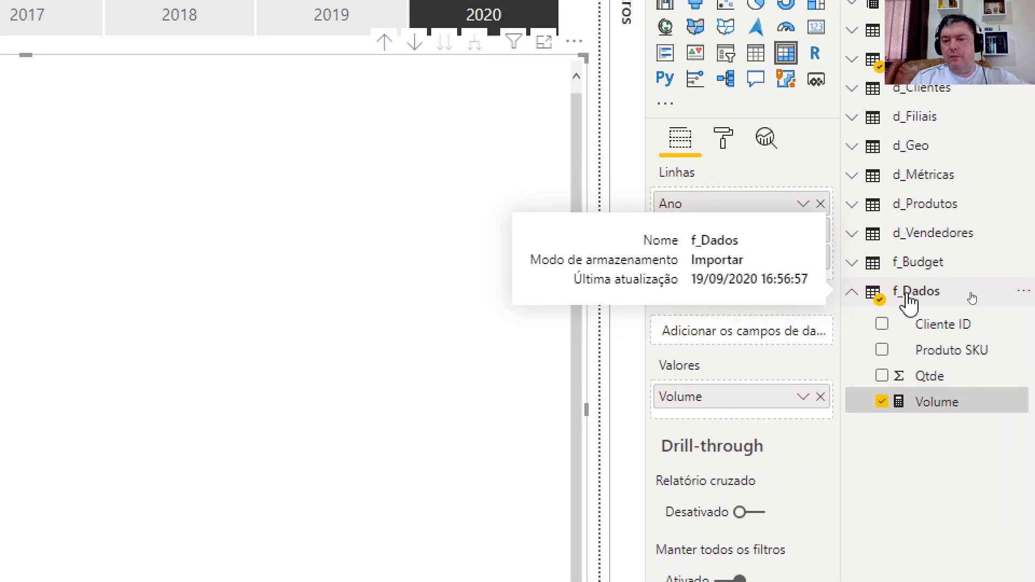
Create a measure in the f_Dados table named Média Aritmética, defined as AVERAGE(f_Dados[Qtde]).
right_click(909, 297)
left_click(923, 324)
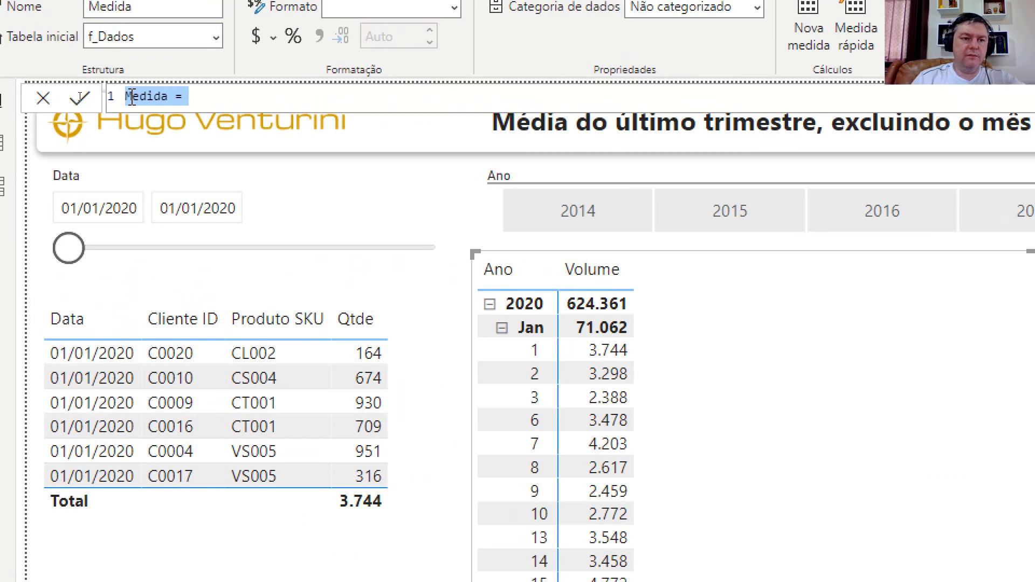
double_click(153, 99)
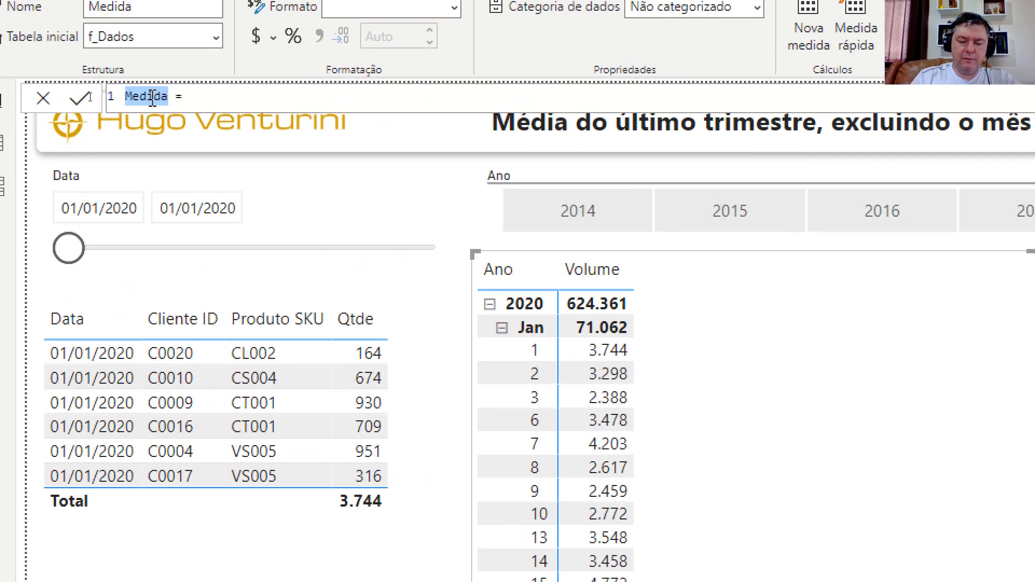
type("Média Arit ")
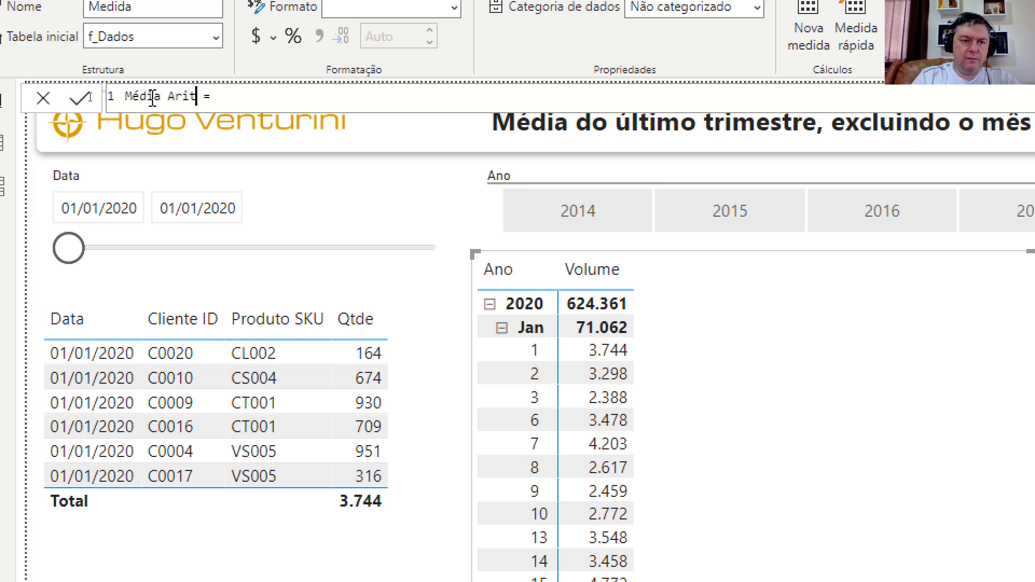
type("mética")
key("Right")
key("Right")
key("Right")
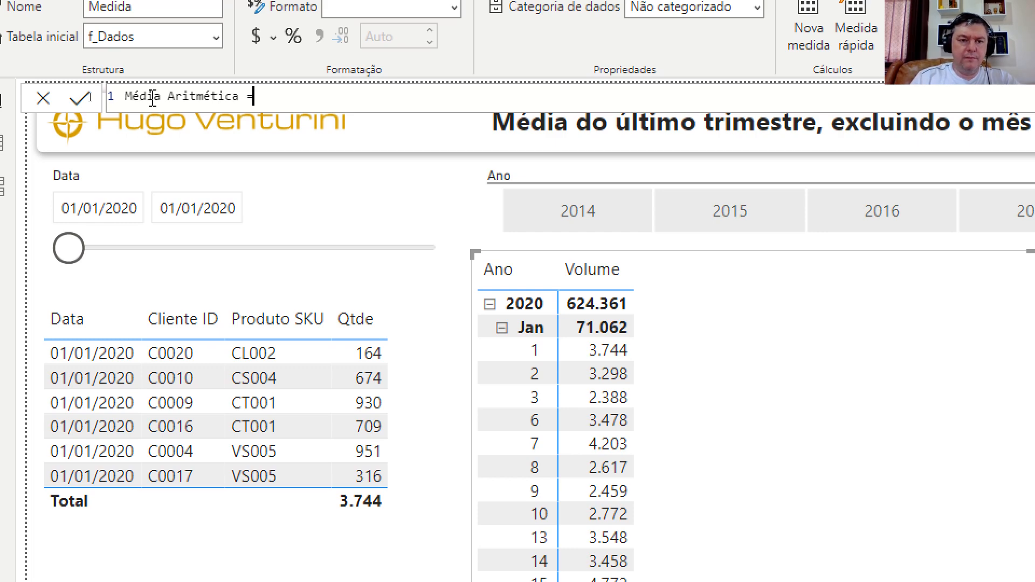
type("avera")
key("Tab")
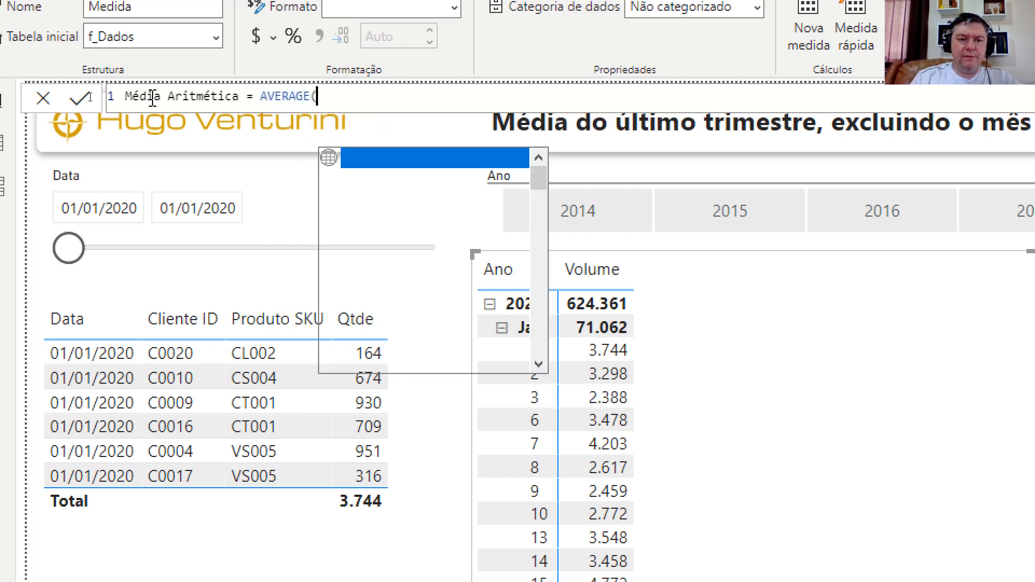
type("qtd")
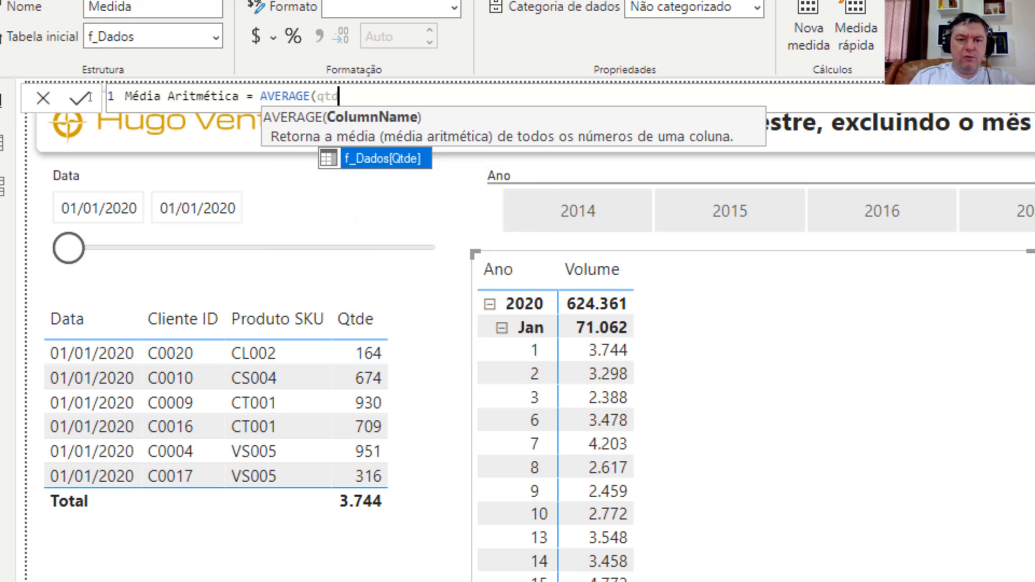
key("Tab")
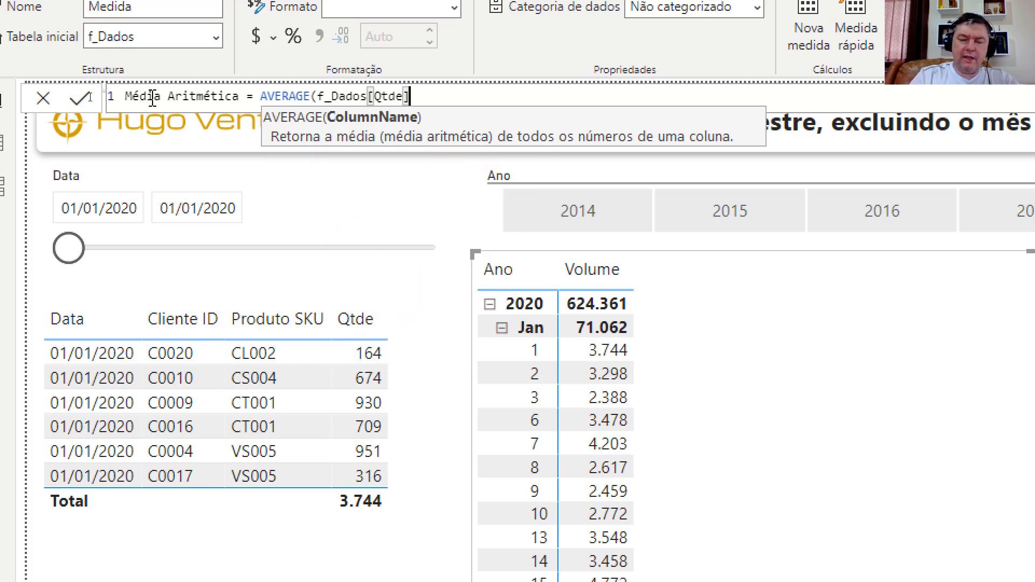
type(")")
key("Return")
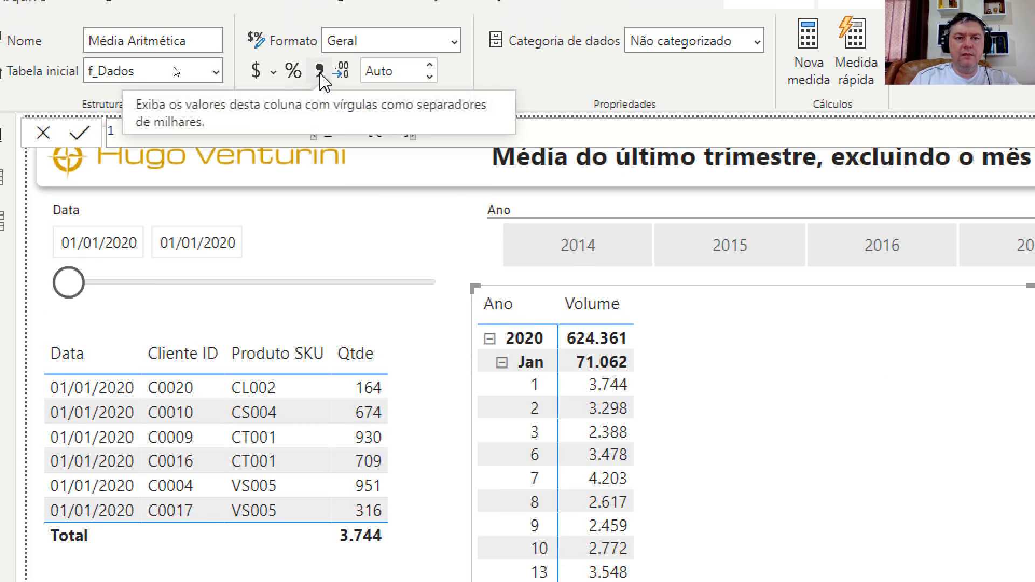
Format Média Aritmética with a thousands separator and add it to the matrix values, leaving the rows collapsed to months.
left_click(319, 71)
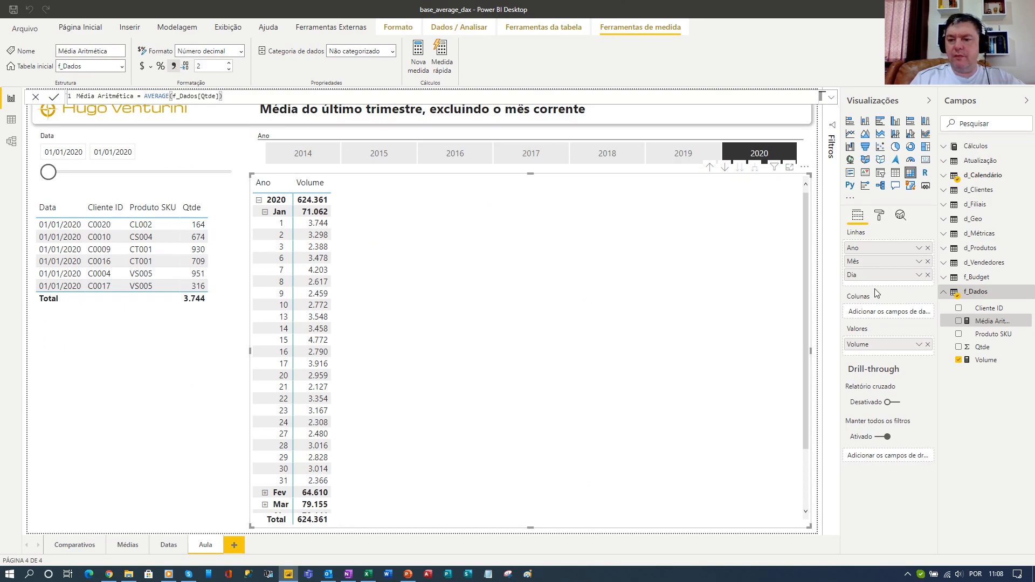
left_click_drag(982, 322, 895, 349)
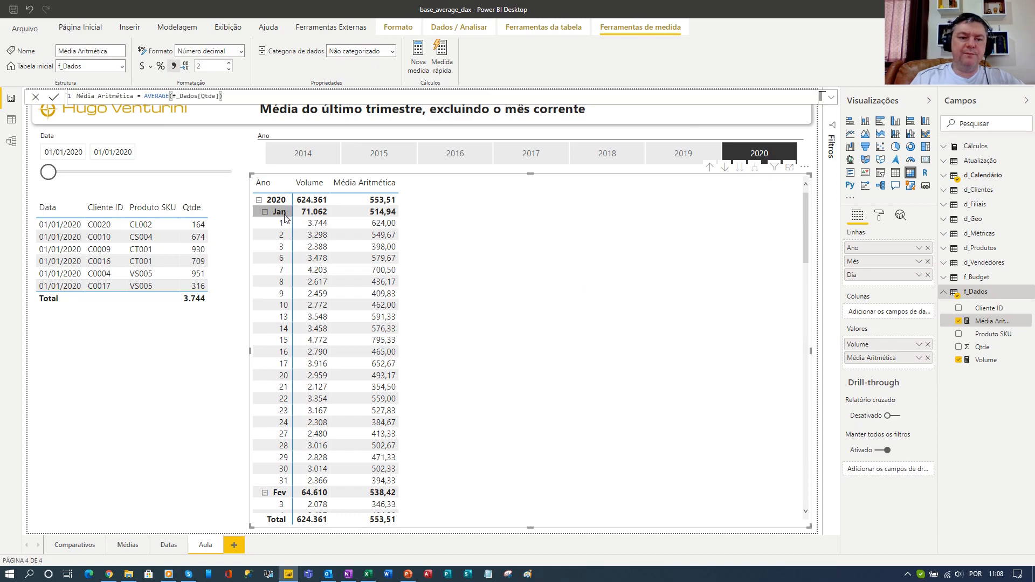
left_click(264, 212)
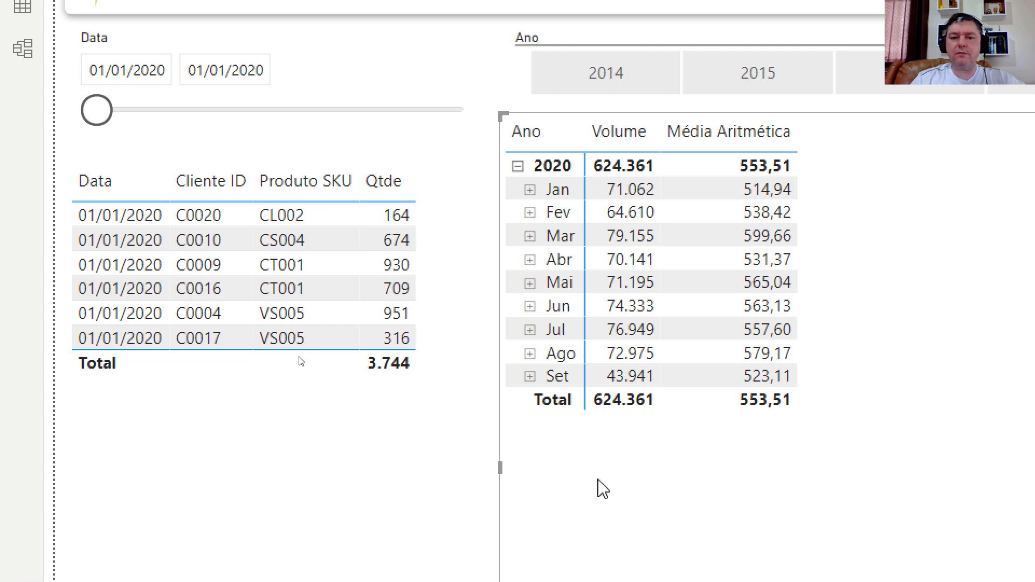
Compare January's daily averages in the matrix with the f_Dados rows, and collapse January again.
left_click(530, 190)
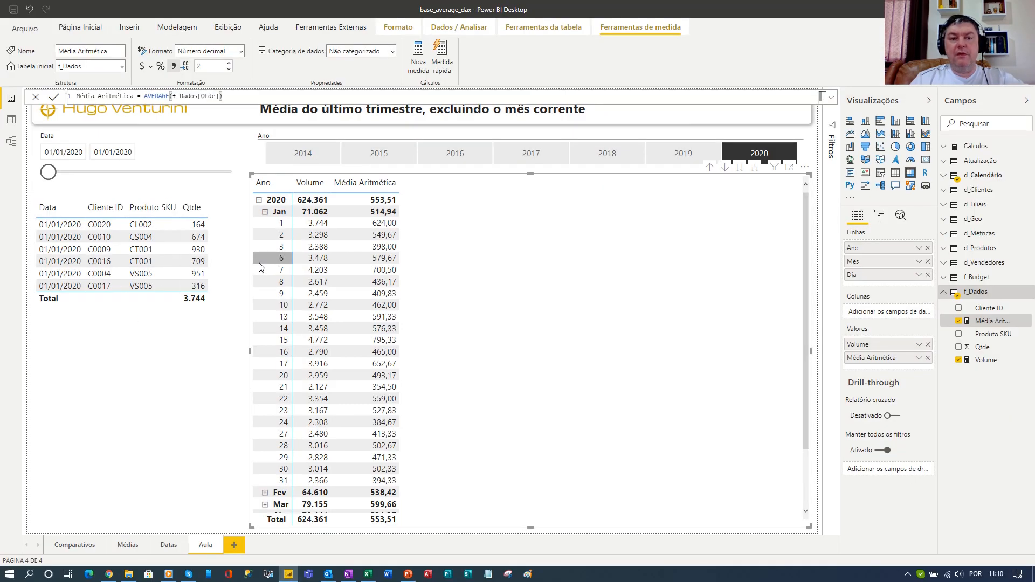
left_click(13, 124)
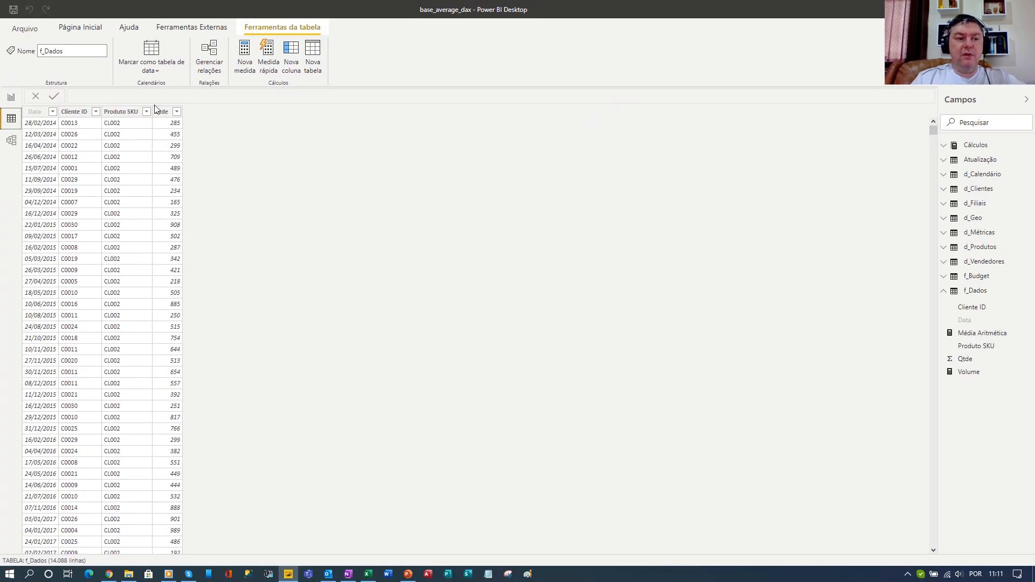
left_click(11, 99)
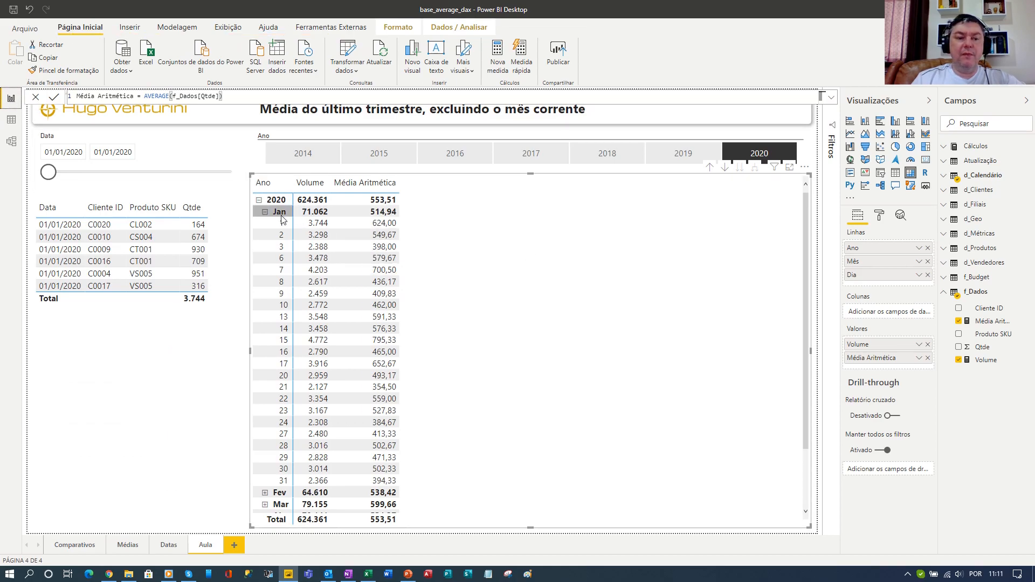
left_click(265, 213)
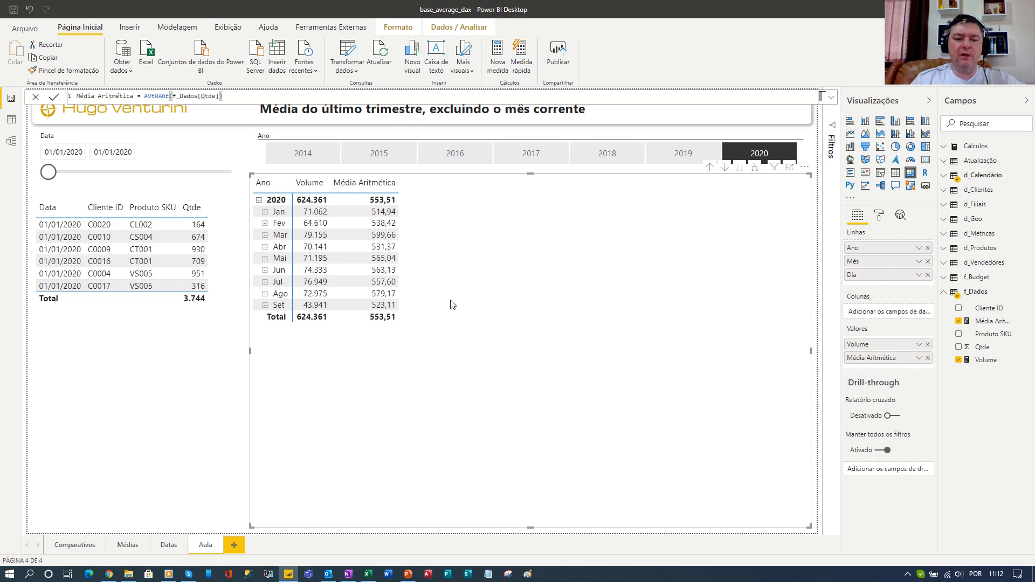
Switch to the Excel workbook and calculate Filial ES's yearly average in P6 with =MÉDIA(F6:N6).
left_click(369, 575)
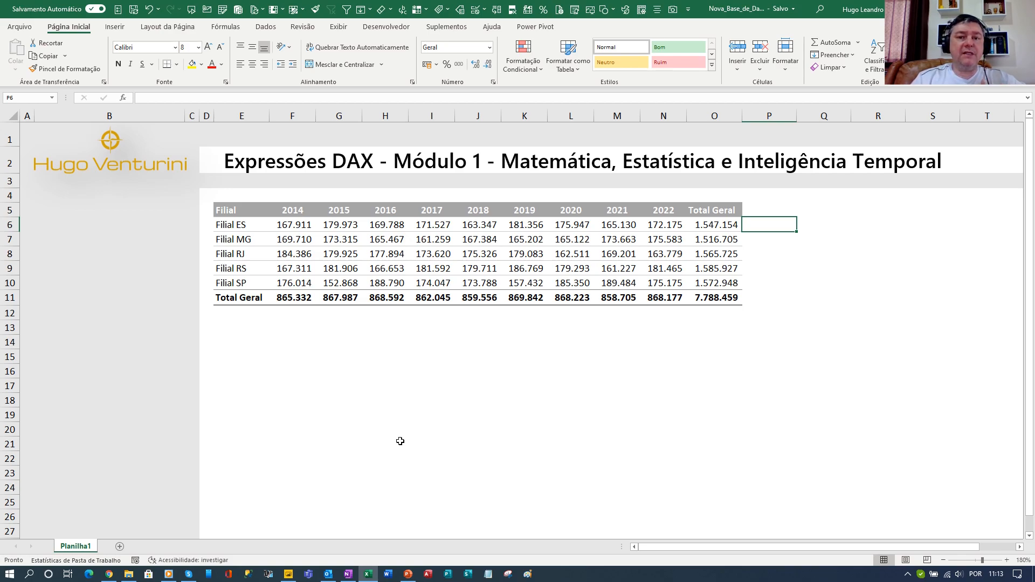
type("=méd")
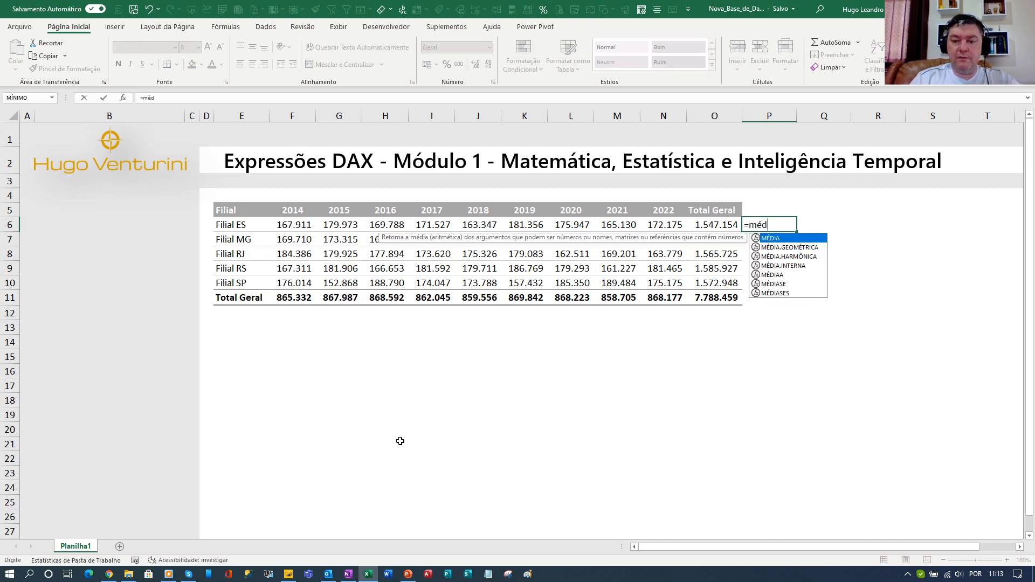
key("Tab")
key("Left")
key("Left")
key("Left")
key("Left")
key("Left")
key("Left")
key("Left")
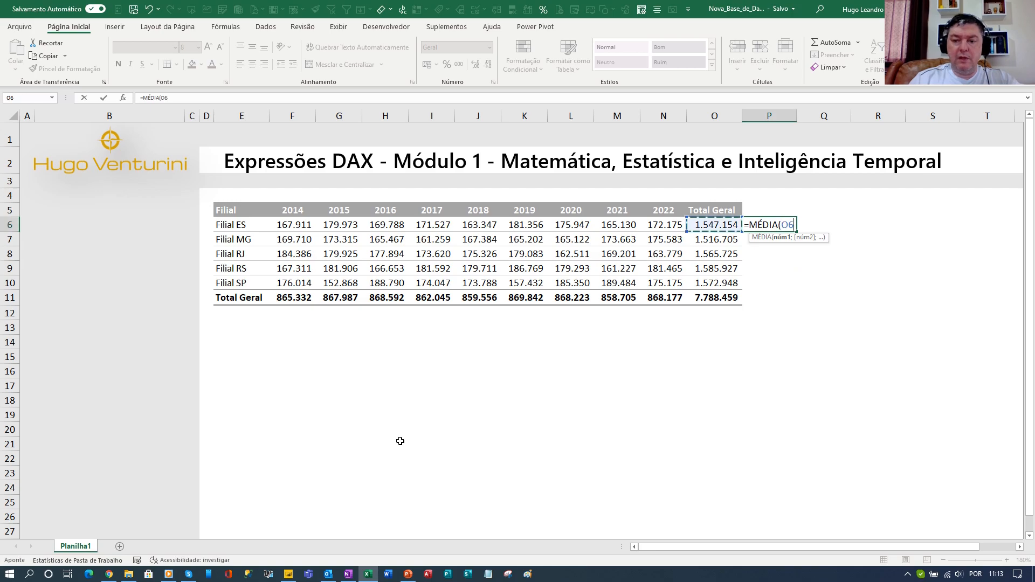
key("shift+Right")
key("shift+Right")
key("shift+Right")
key("shift+Right")
key("shift+Right")
key("shift+Right")
key("shift+Right")
key("shift+Right")
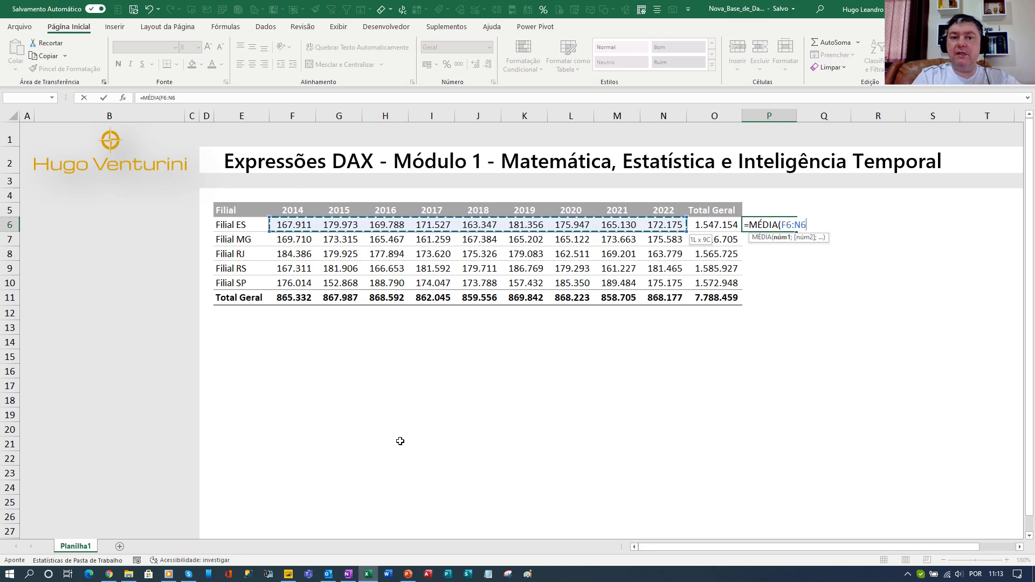
key("Return")
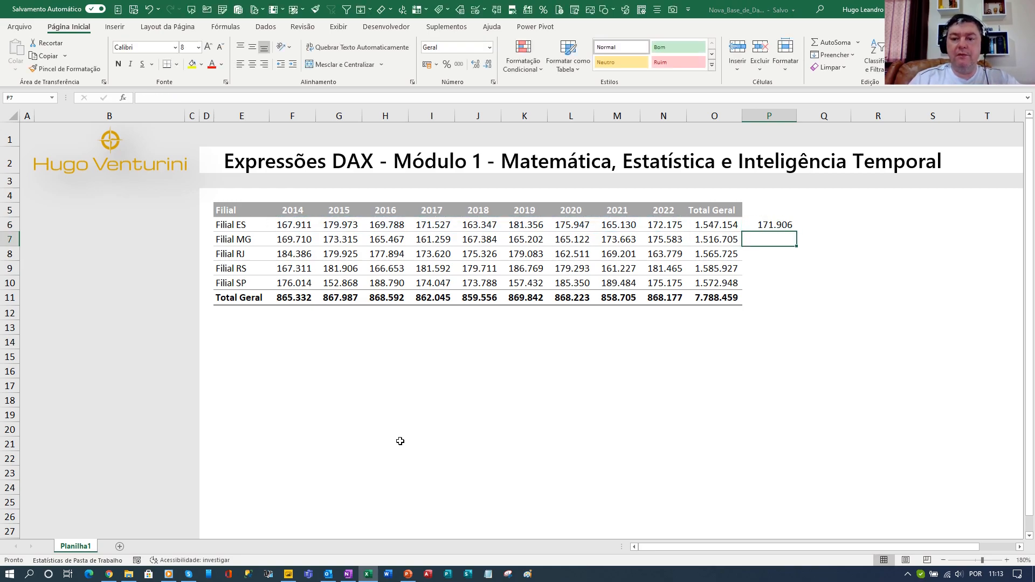
Copy the average formula from P6 down to P10 for the remaining branches.
key("Up")
key("ctrl+c")
key("shift+Down")
key("shift+Down")
key("shift+Down")
key("shift+Down")
key("Return")
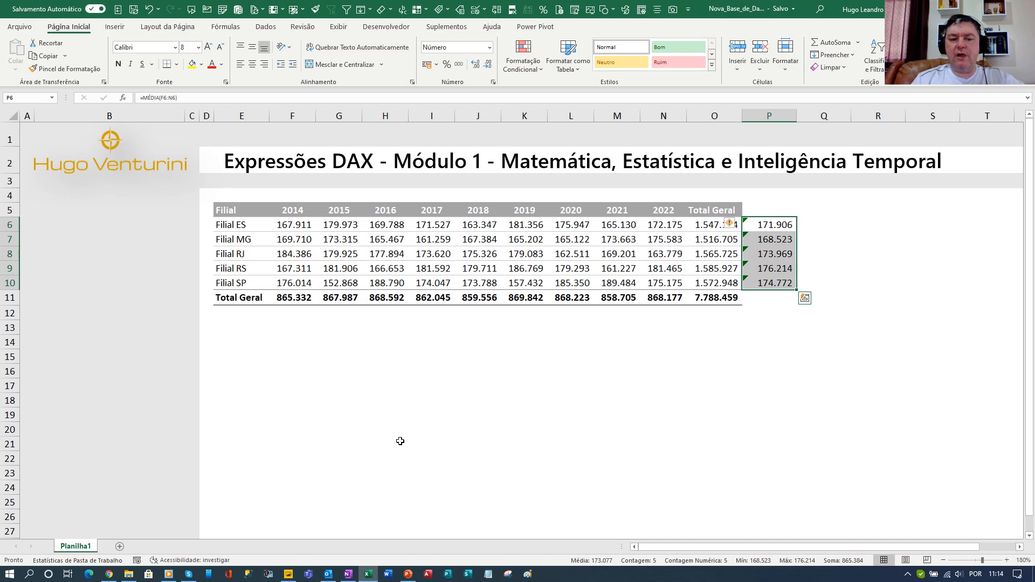
Switch back to Power BI Desktop and remove Média Aritmética from the matrix values.
left_click(369, 574)
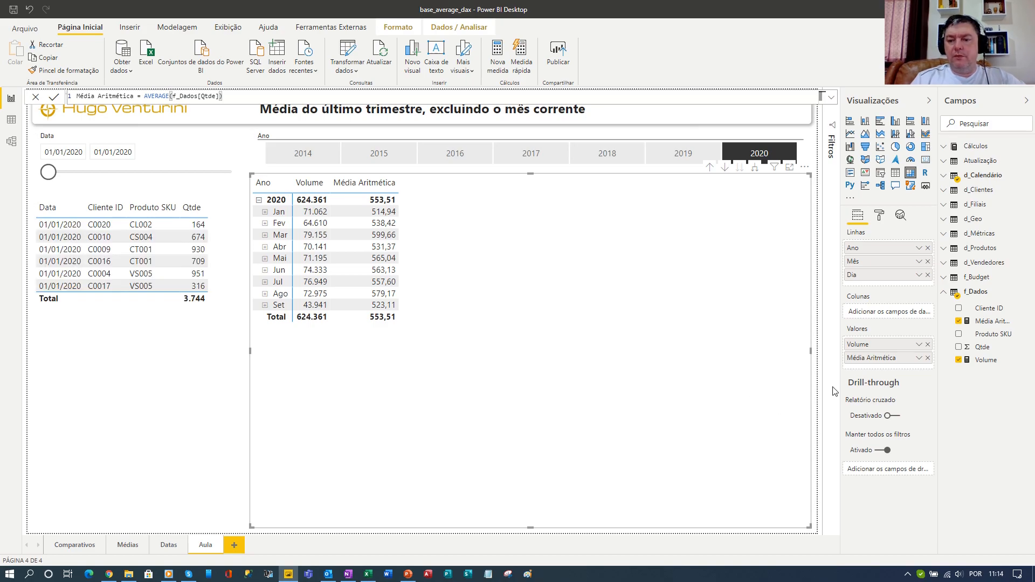
left_click(928, 358)
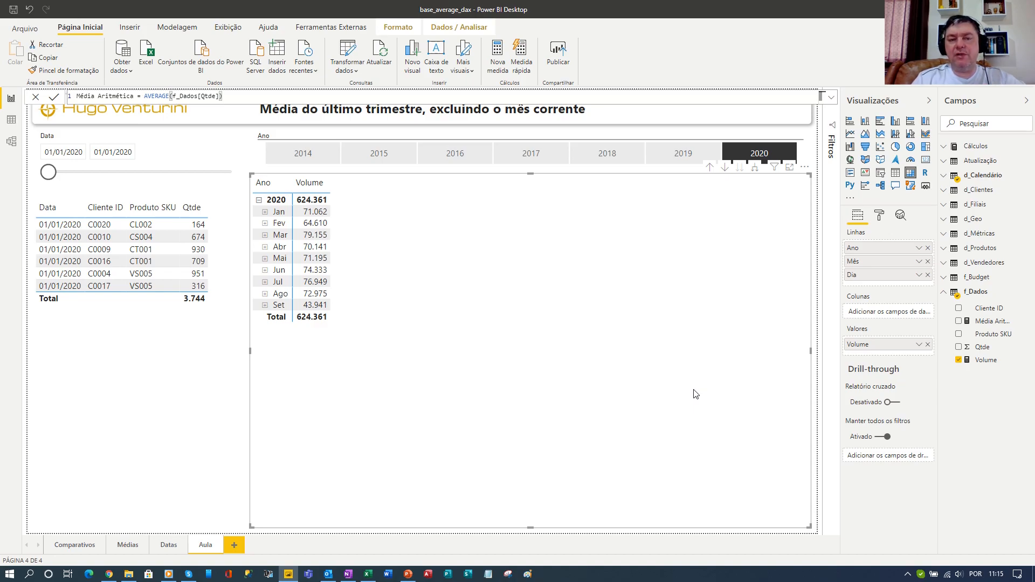
Create a new measure named Md in the f_Dados table and begin its formula with the AVERAGEX function.
right_click(986, 295)
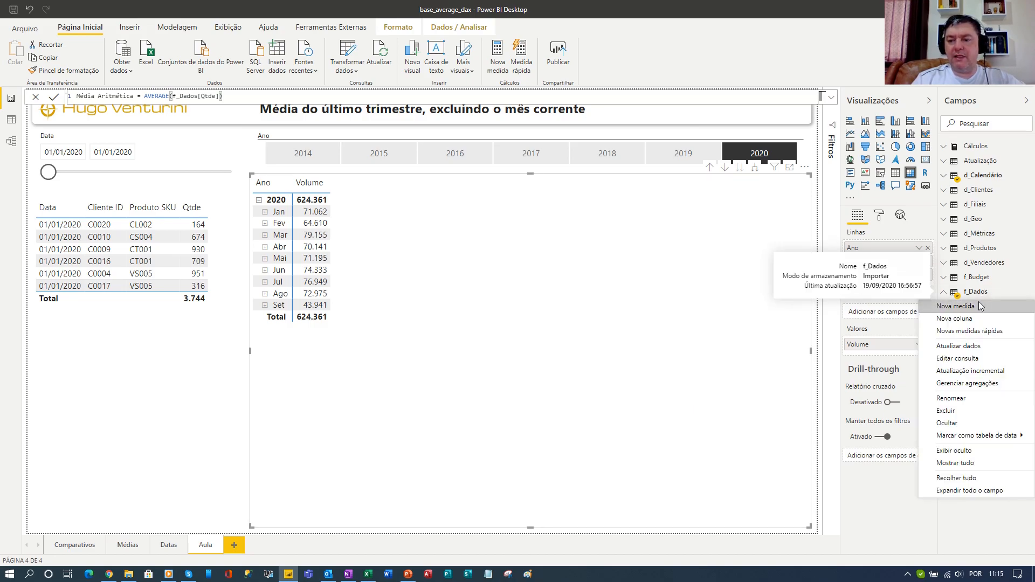
left_click(977, 307)
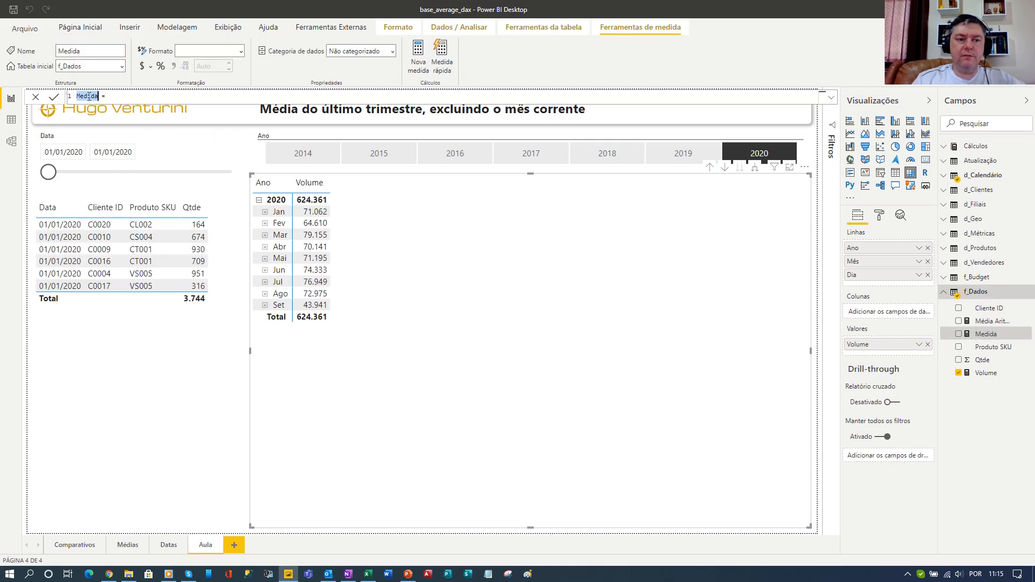
type("Mé")
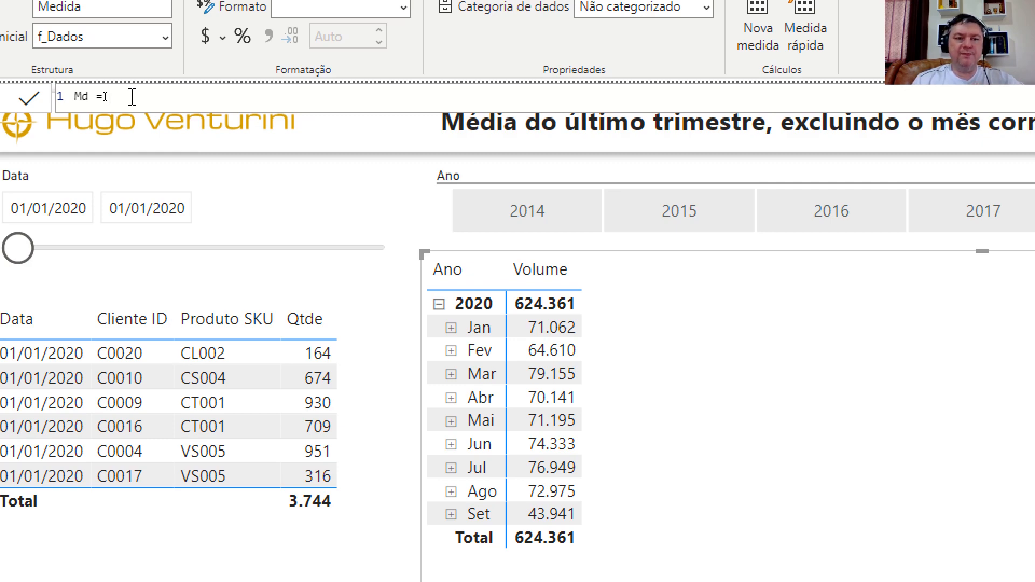
type("avear")
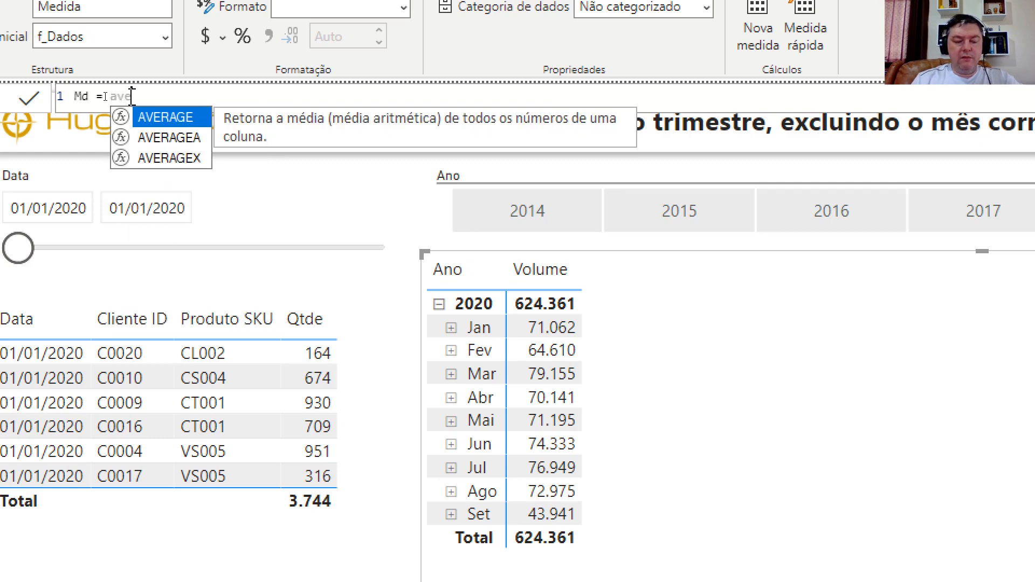
key("BackSpace")
key("BackSpace")
key("Down")
key("Down")
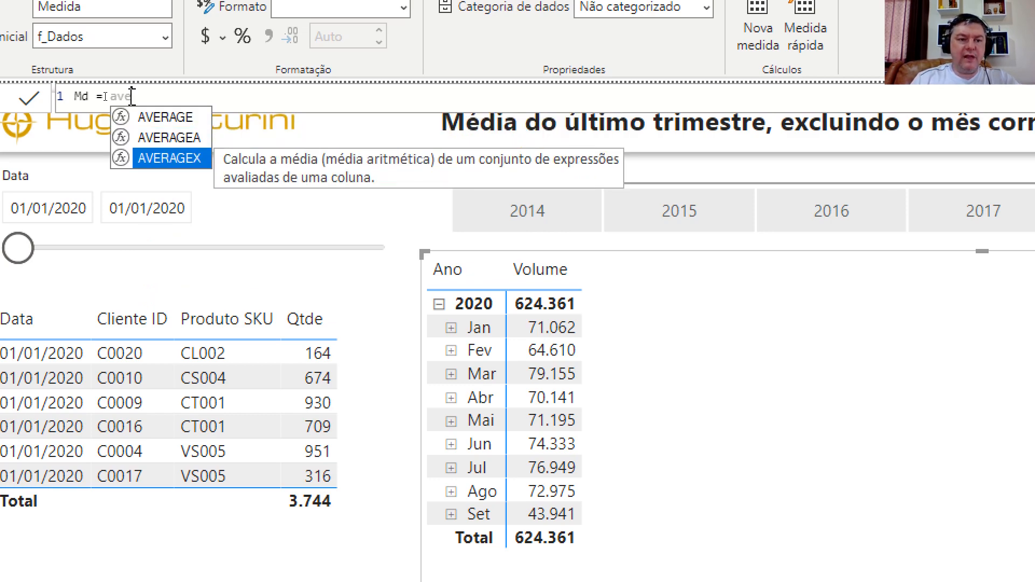
key("Tab")
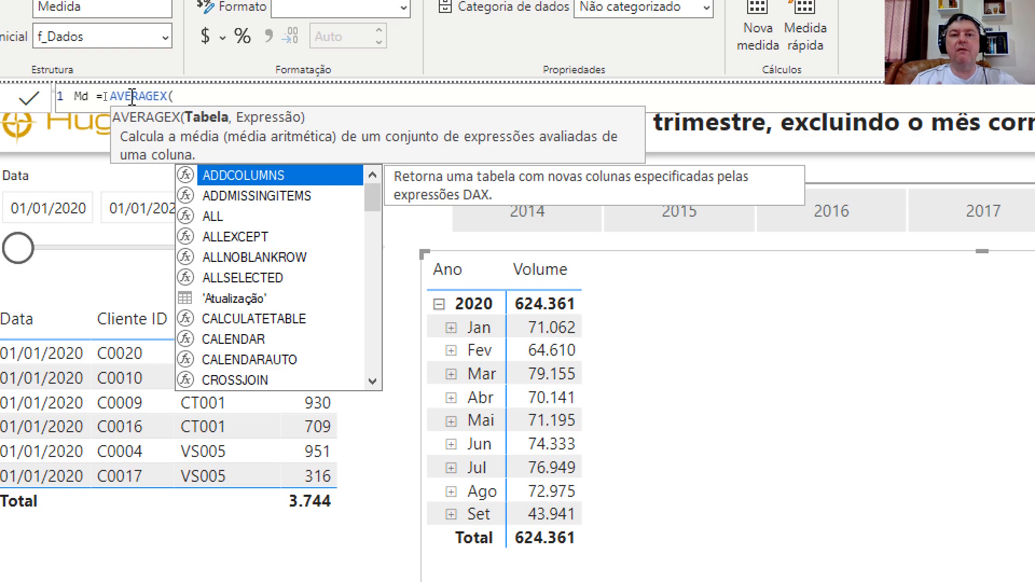
Set the AVERAGEX table argument to VALUES('d_Calendário'[Ano-Mês]).
type("val")
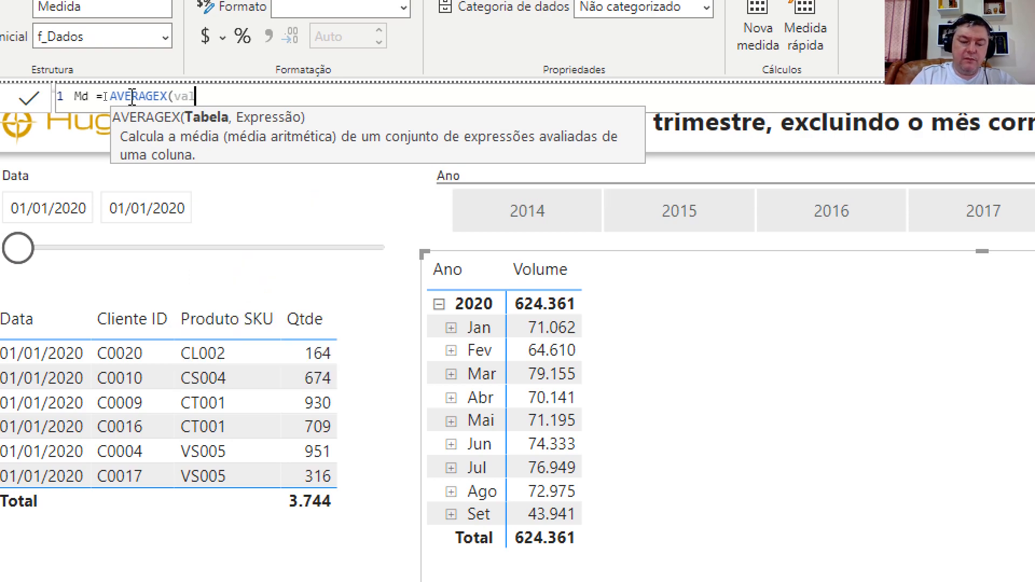
type("ue")
key("Tab")
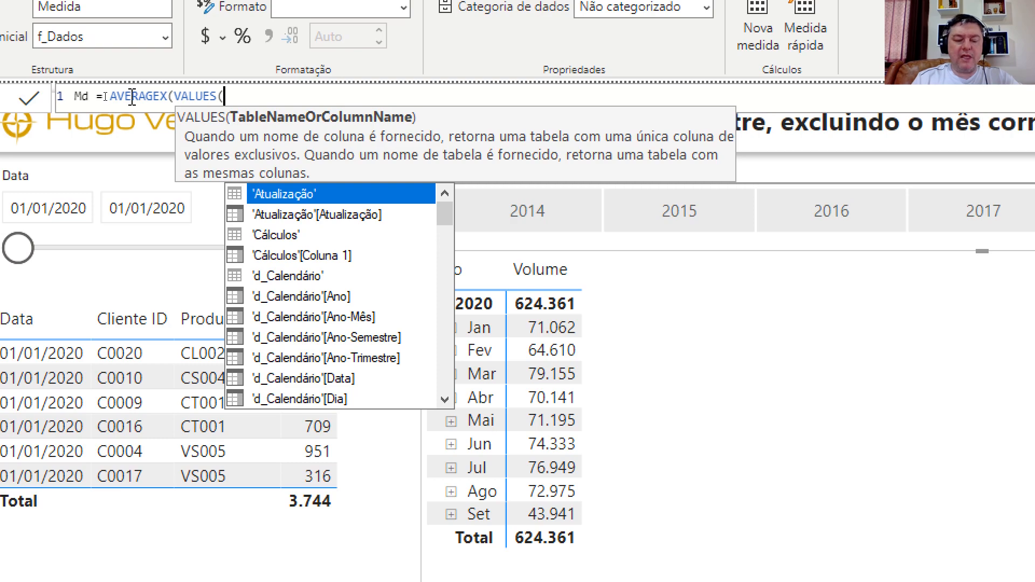
type("calen")
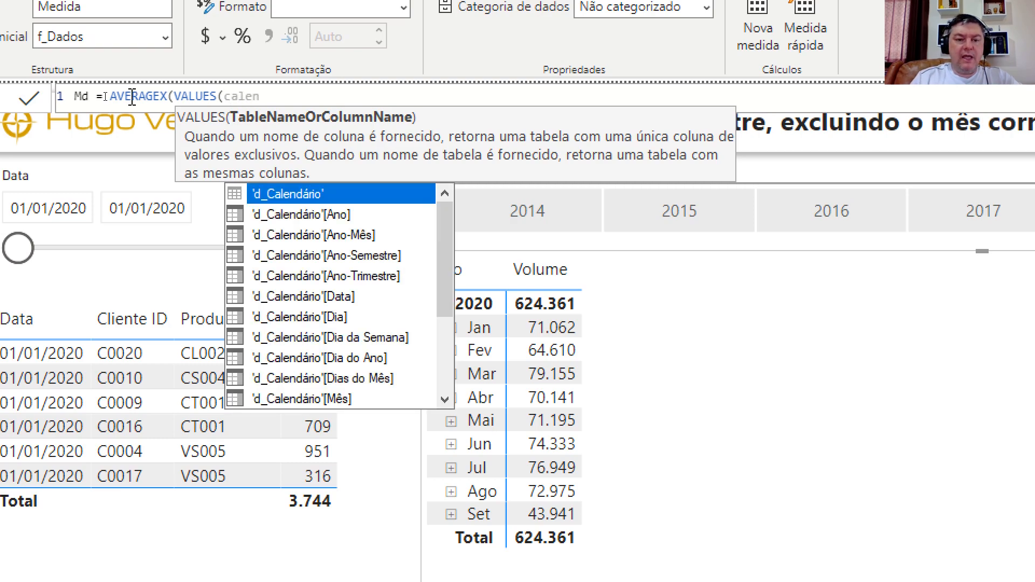
key("Down")
key("Down")
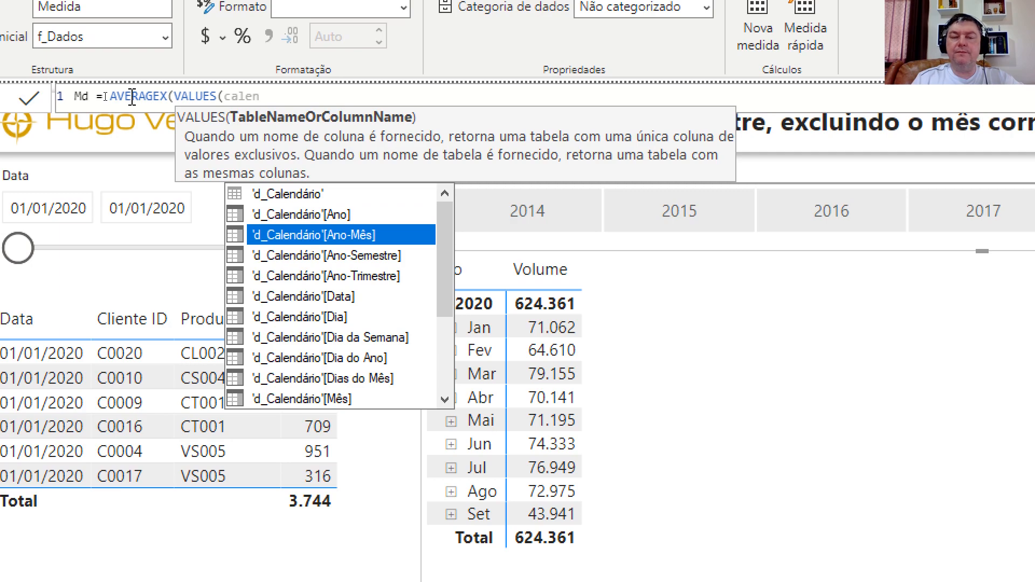
key("Tab")
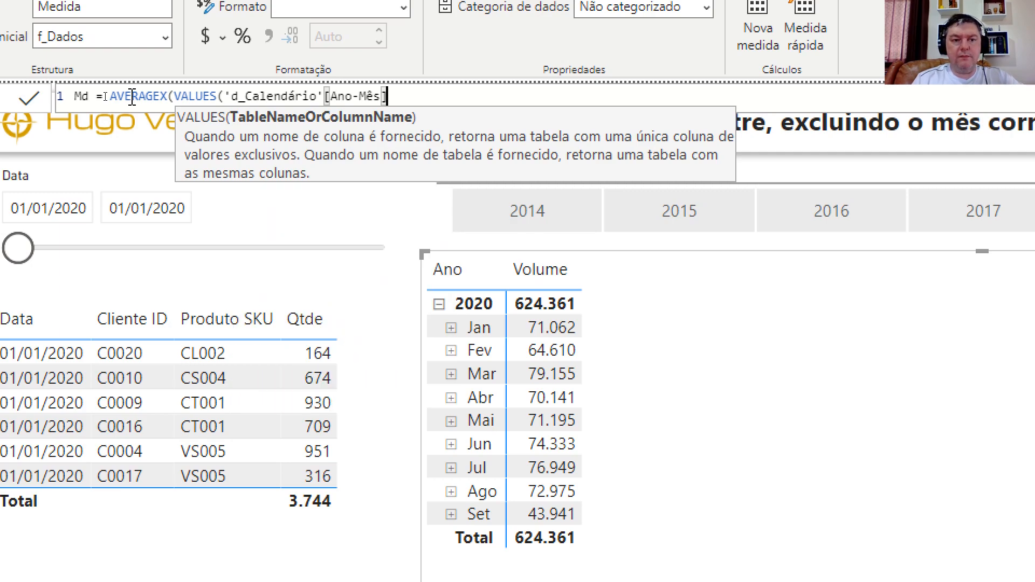
type(")")
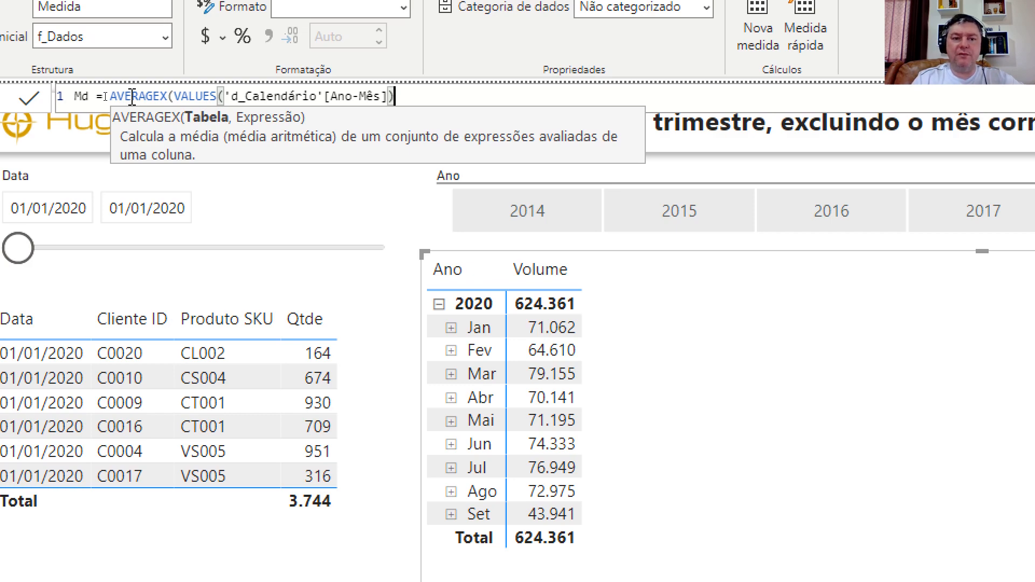
Complete the AVERAGEX formula with [Volume] as its expression and try to commit the measure as Md.
type(",")
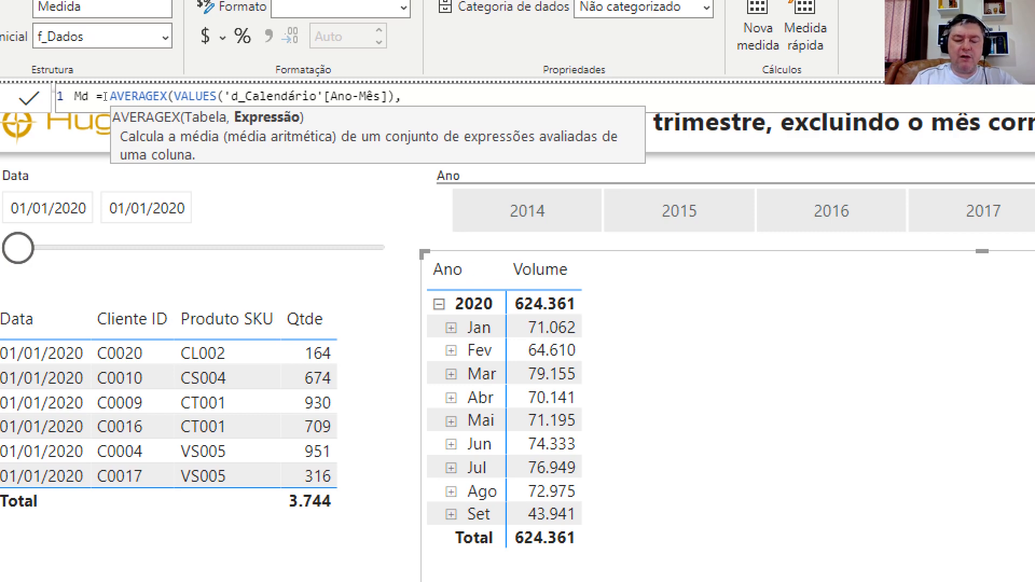
type("[V")
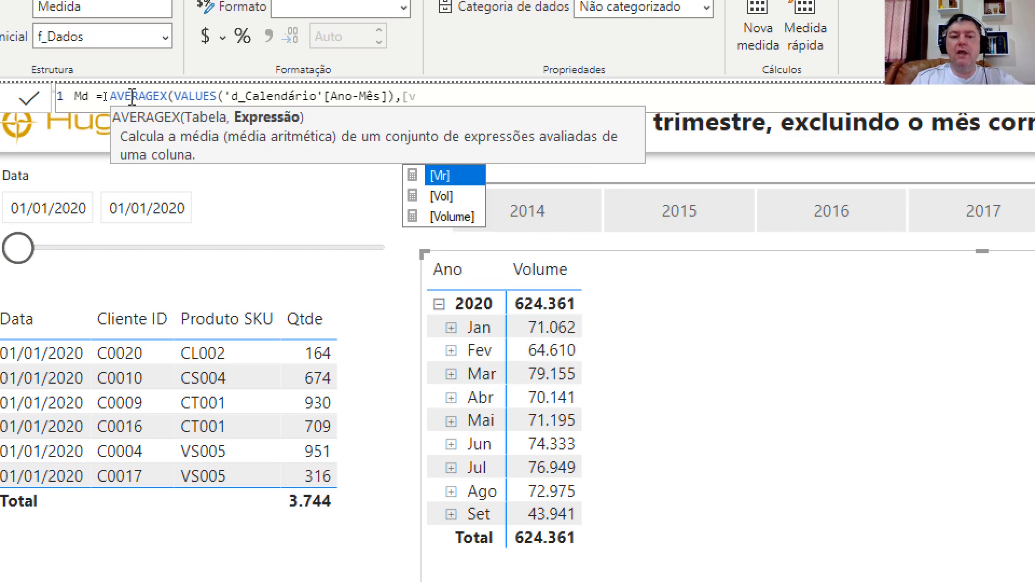
key("Down")
key("Down")
key("Tab")
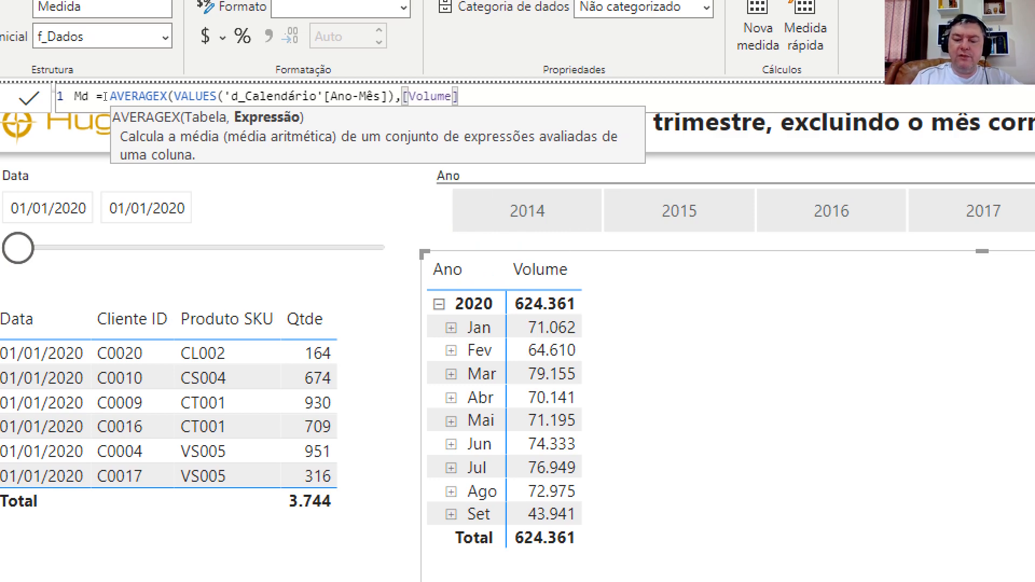
type(")")
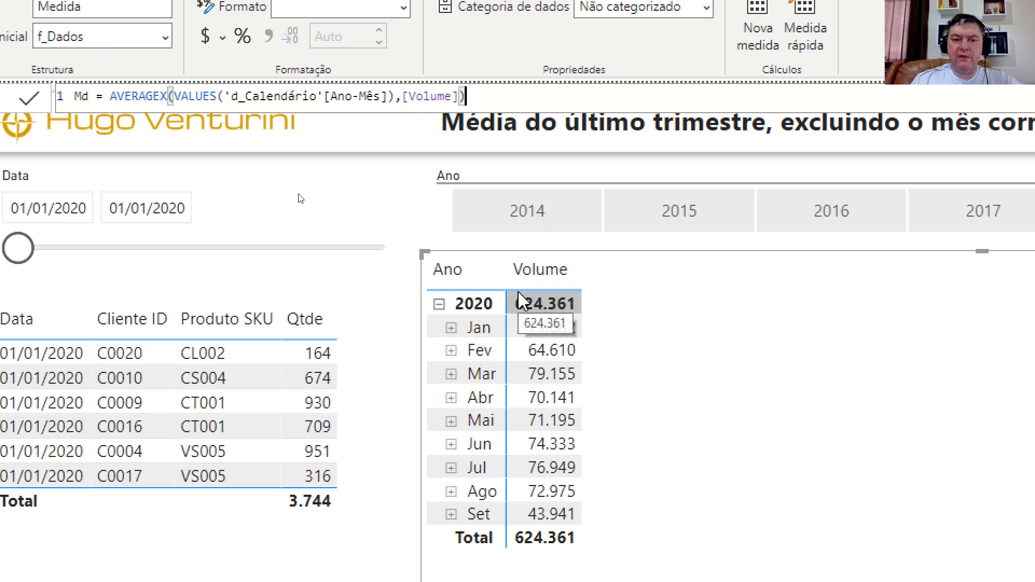
key("Return")
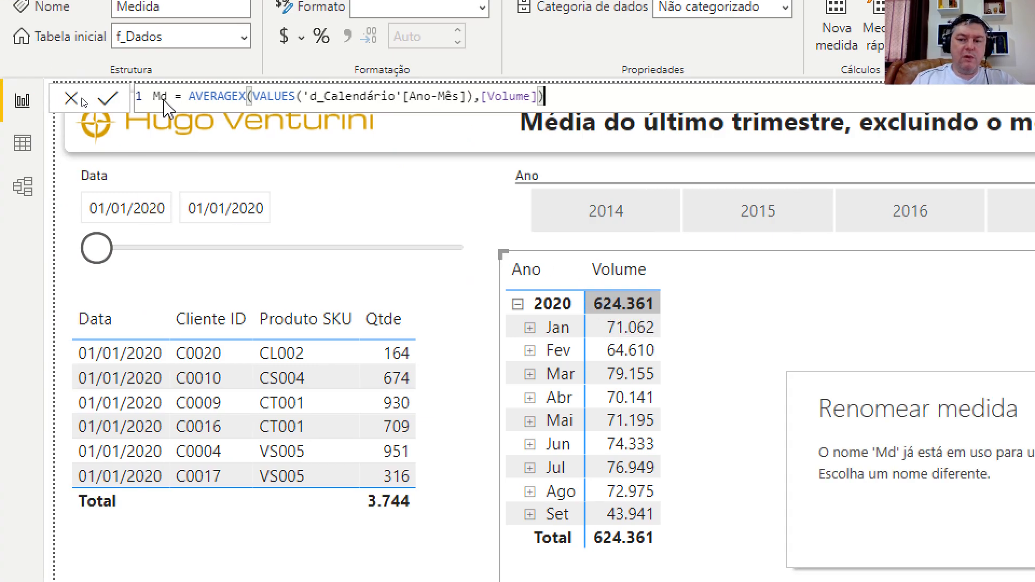
left_click(912, 512)
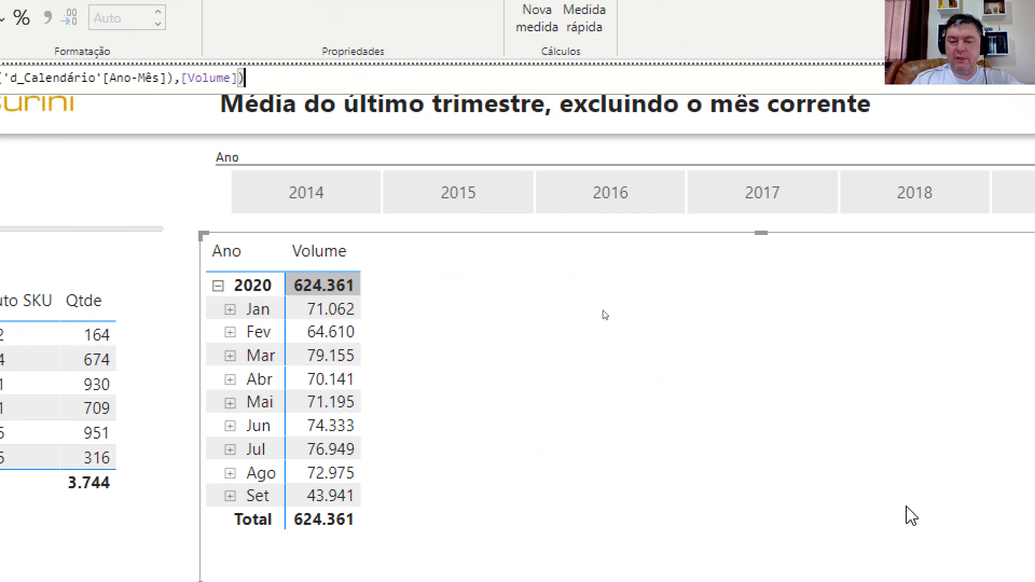
Rename the measure Média Mês in its formula and commit it.
left_click(133, 78)
key("Left")
key("BackSpace")
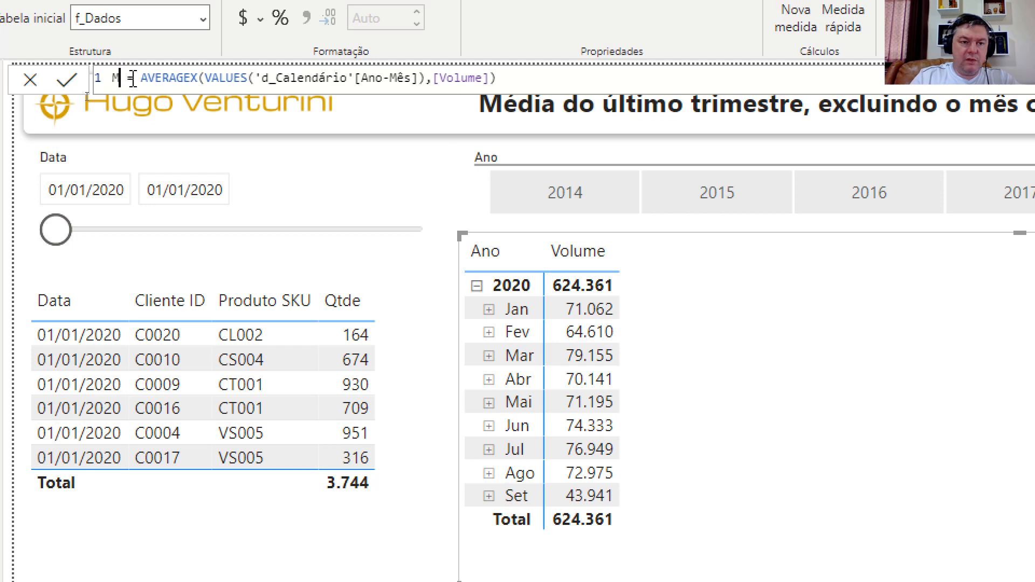
type("é")
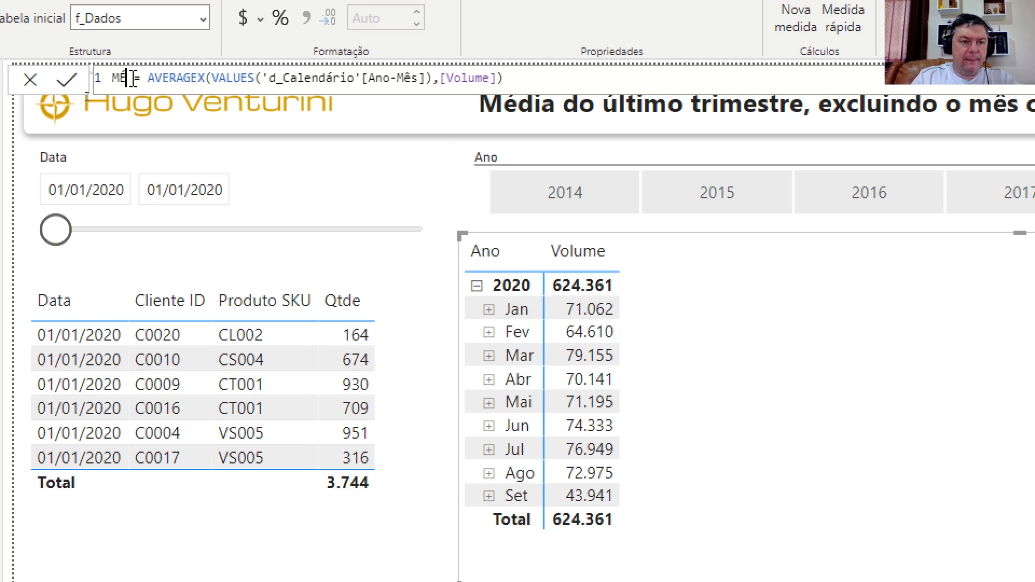
key("BackSpace")
type("édia Mês")
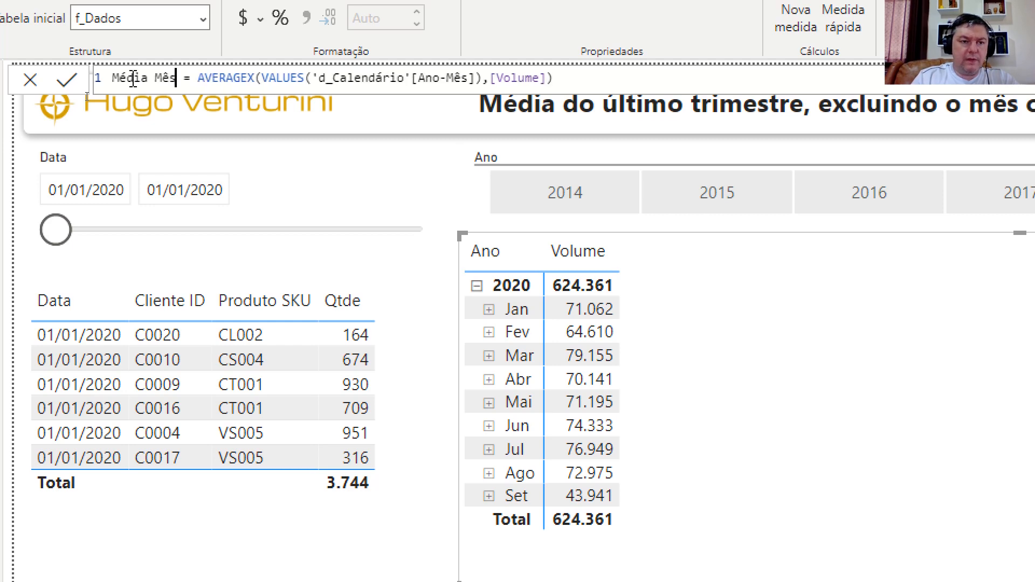
key("Return")
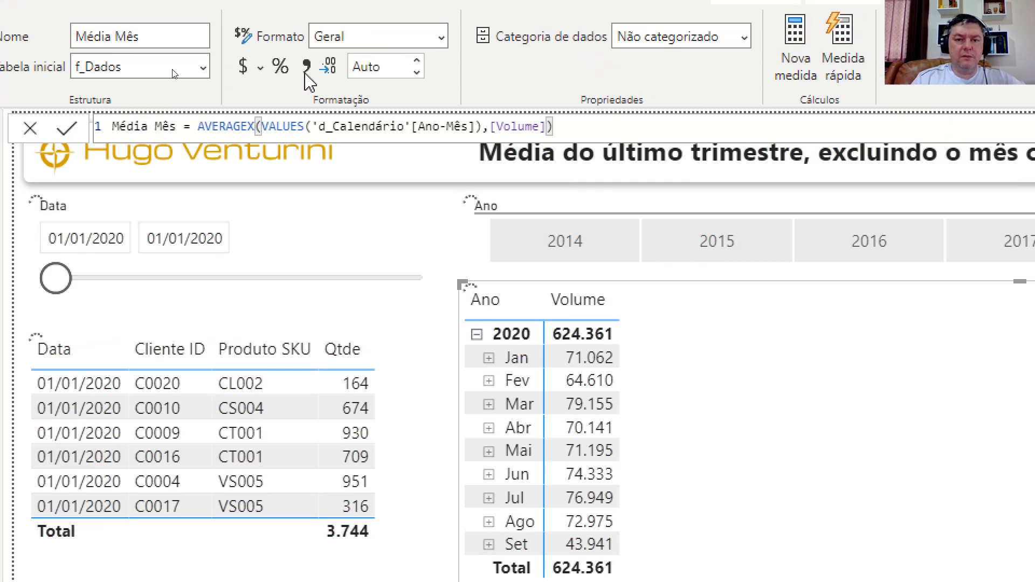
Format Média Mês with a thousands separator and add it to the matrix values below Volume.
left_click(307, 81)
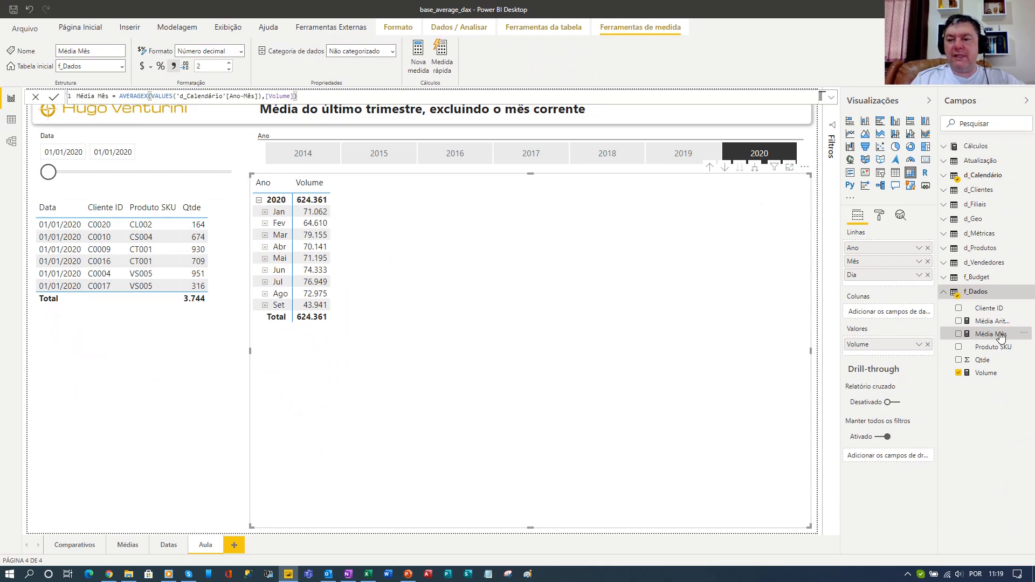
left_click_drag(1000, 337, 918, 351)
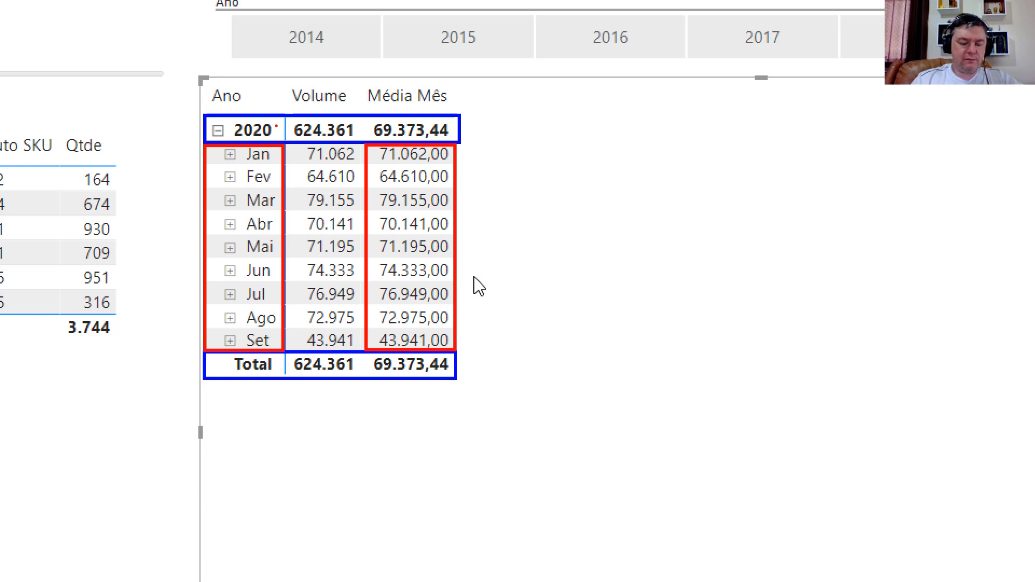
left_click_drag(276, 126, 316, 93)
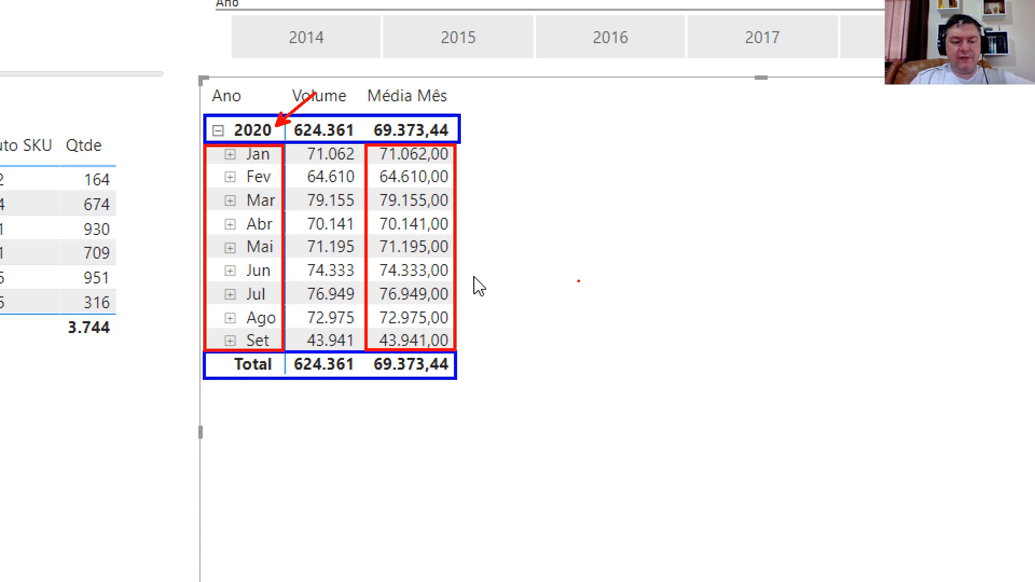
key("Escape")
key("ctrl+4")
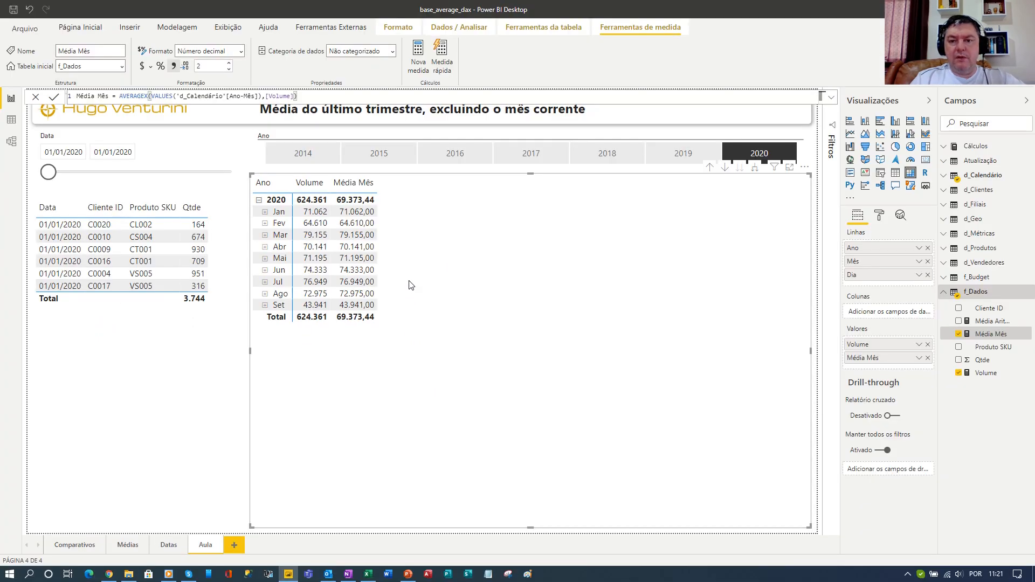
Drill the matrix up from months to the year level.
left_click(710, 170)
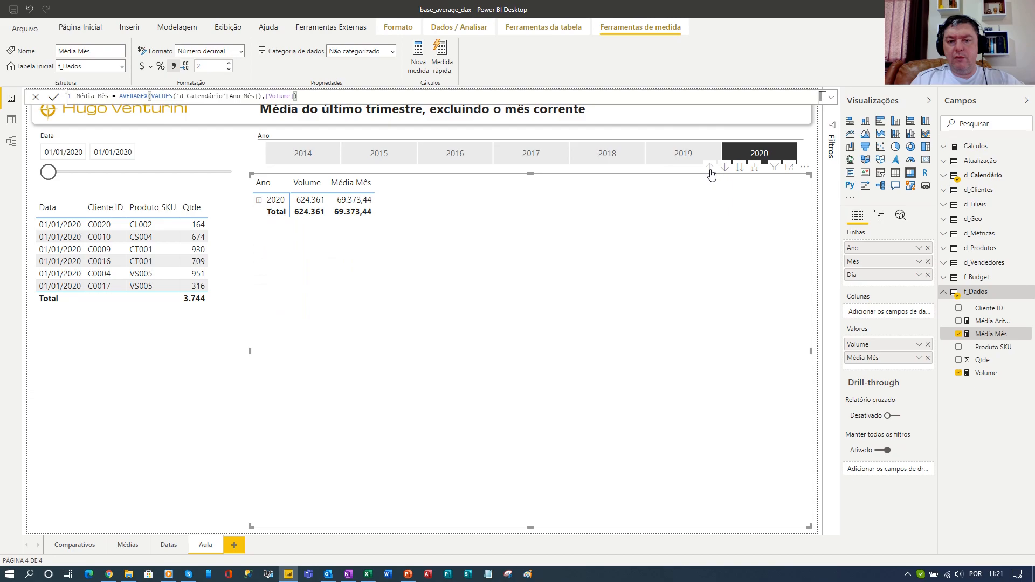
Add 2019 and 2018 to the Ano slicer selection and expand 2020 into months in the matrix.
left_click(683, 156, "ctrl")
left_click(622, 159, "ctrl")
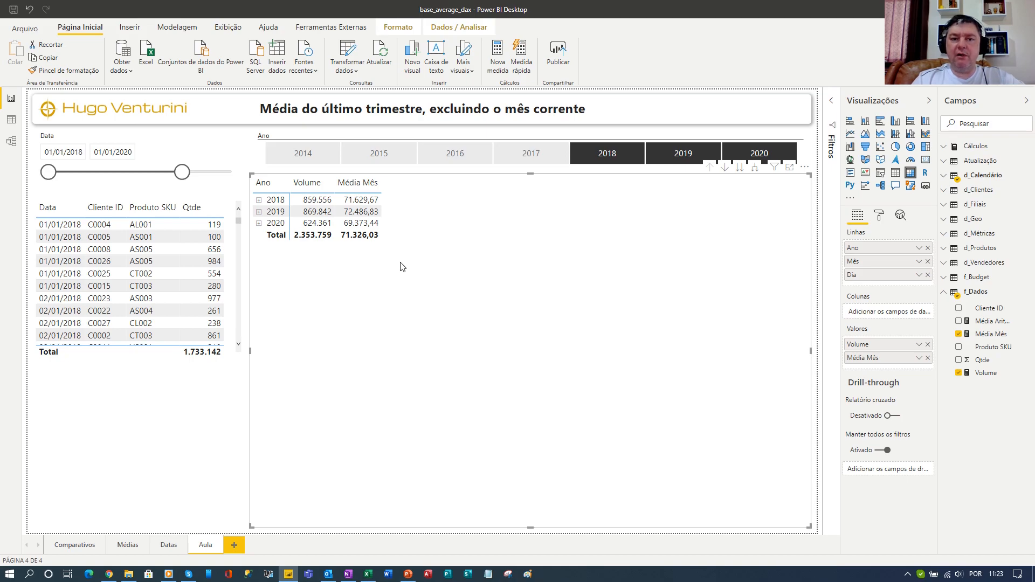
left_click(259, 223)
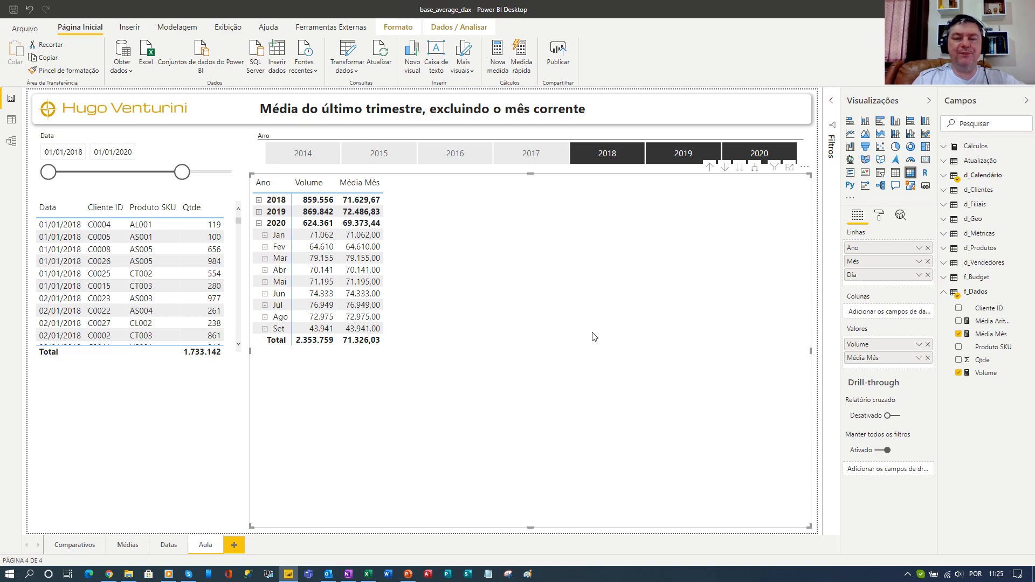
Create a new measure in the f_Dados table and name it Média Mensal Último trimestre in its formula.
right_click(978, 297)
key("Escape")
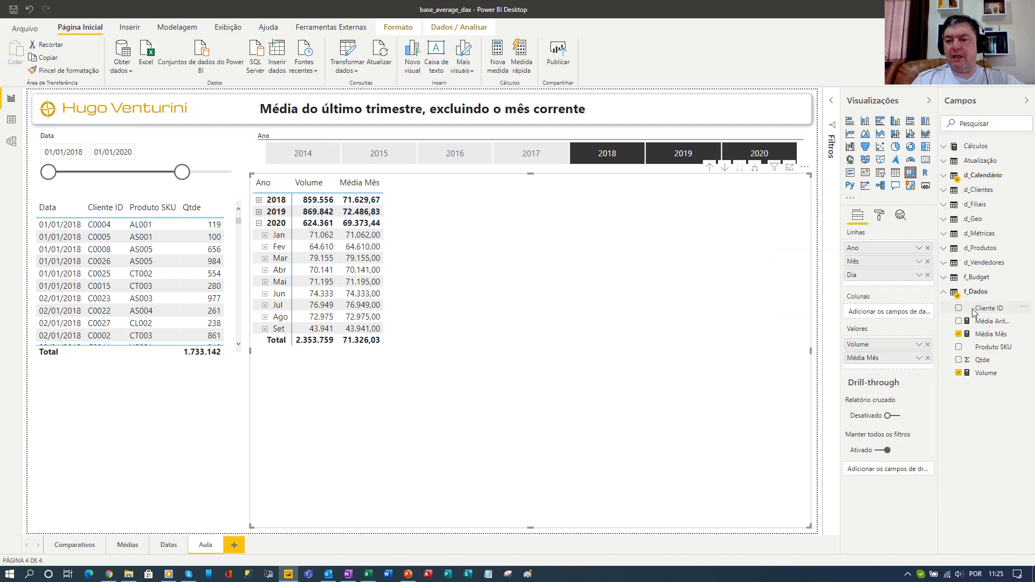
left_click_drag(972, 309, 610, 268)
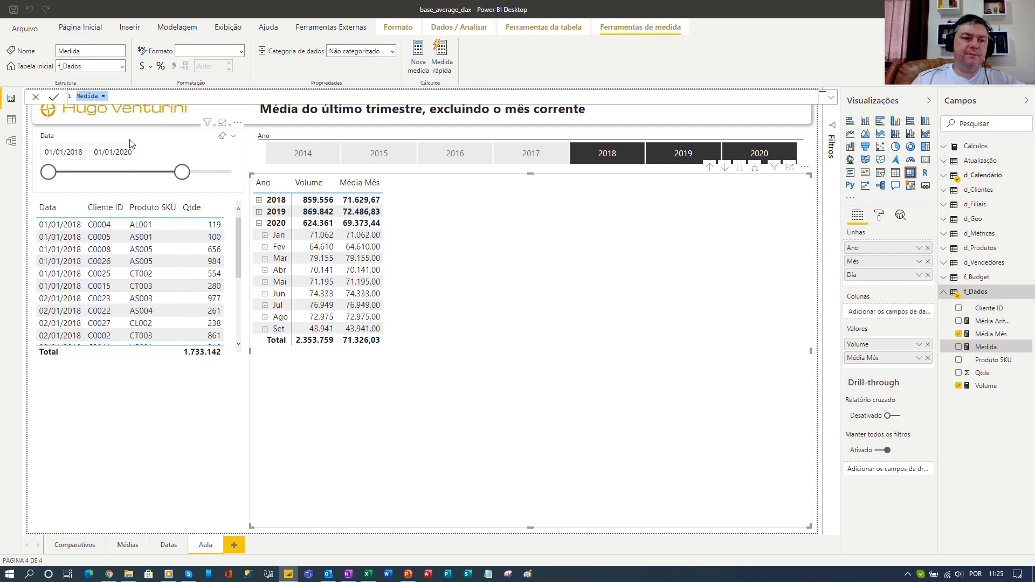
double_click(91, 97)
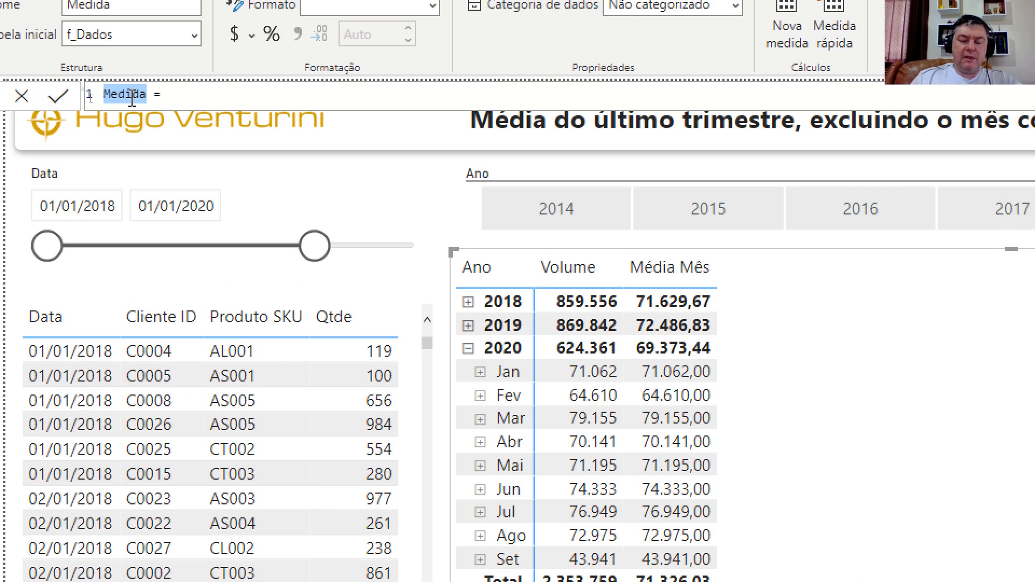
type("M")
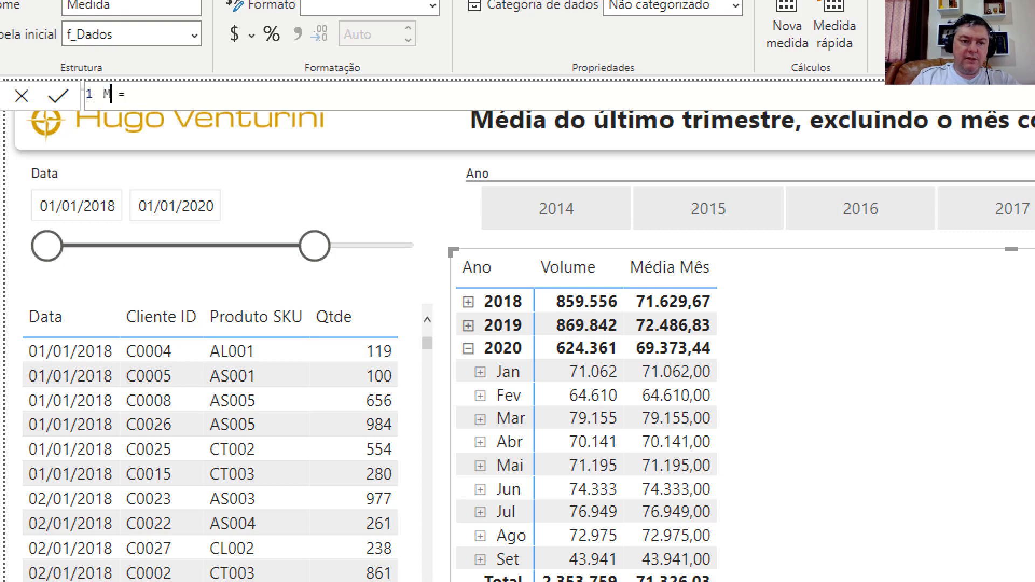
type("édia")
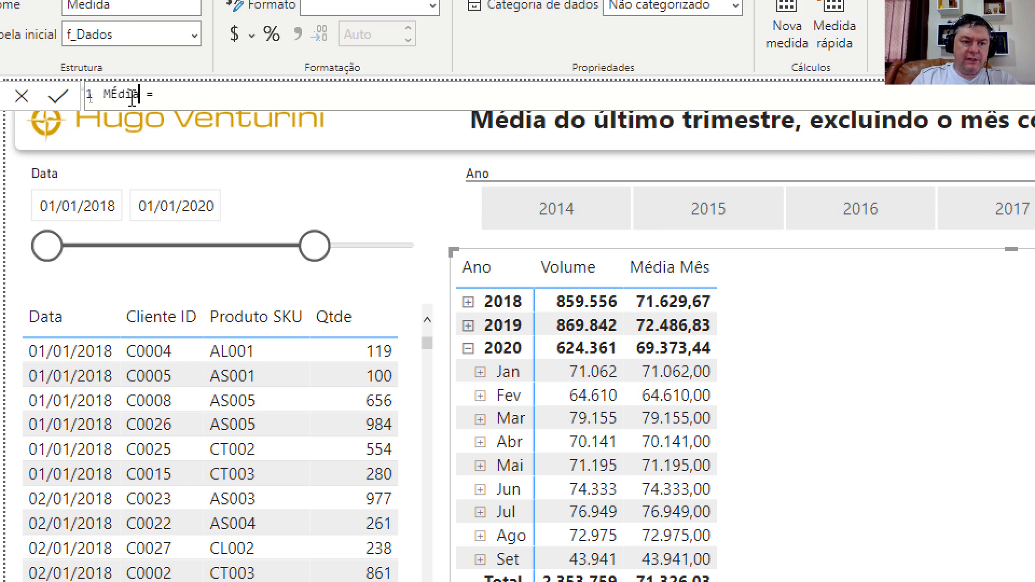
key("BackSpace")
key("BackSpace")
key("BackSpace")
type("édi")
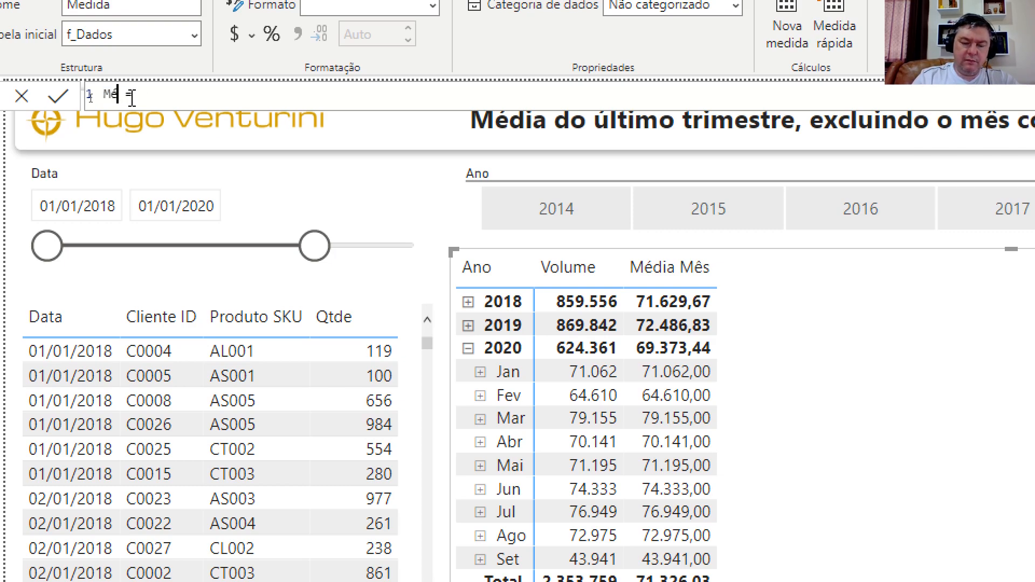
type("a Mensal")
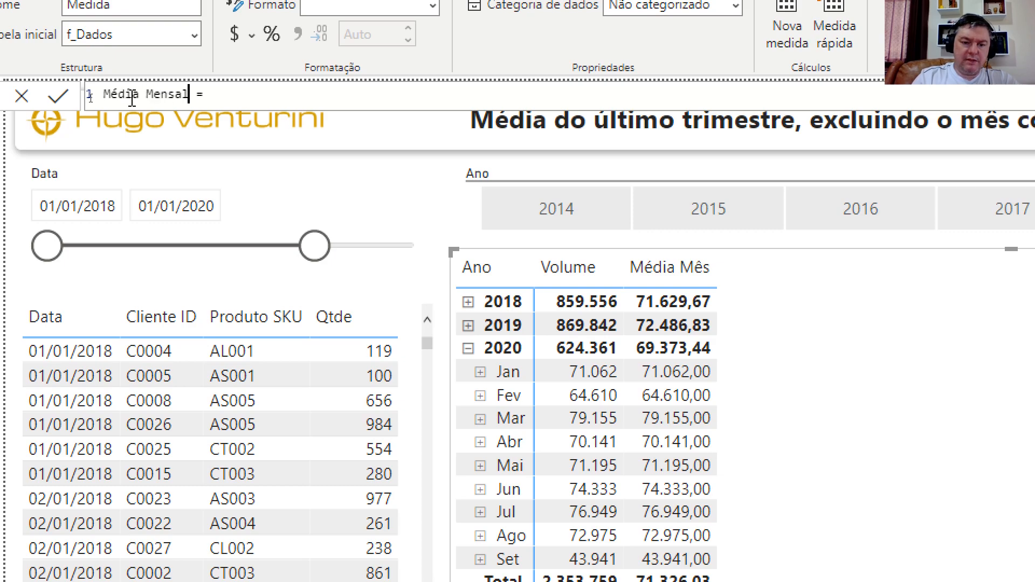
type(" Último ")
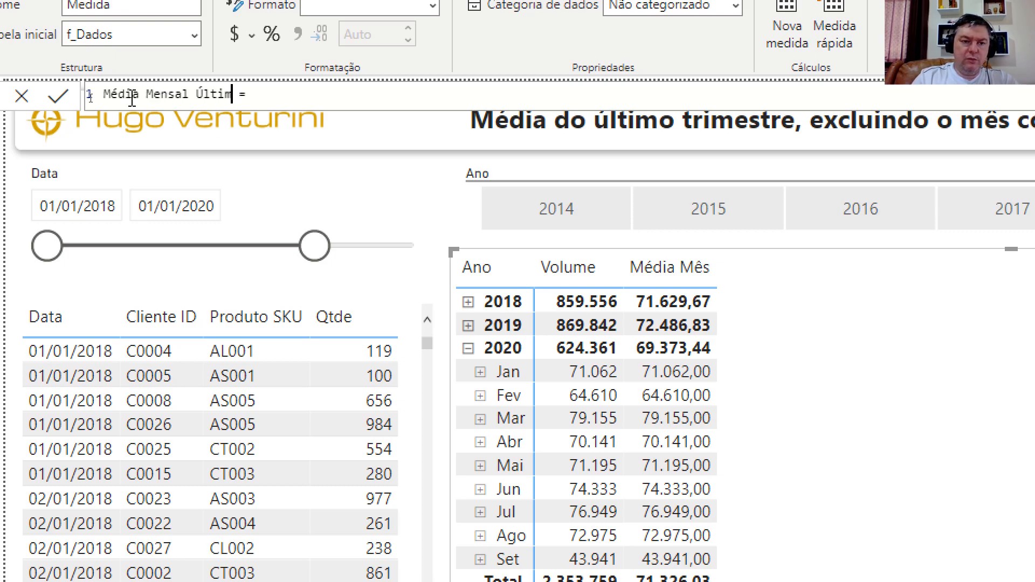
type("trimestre")
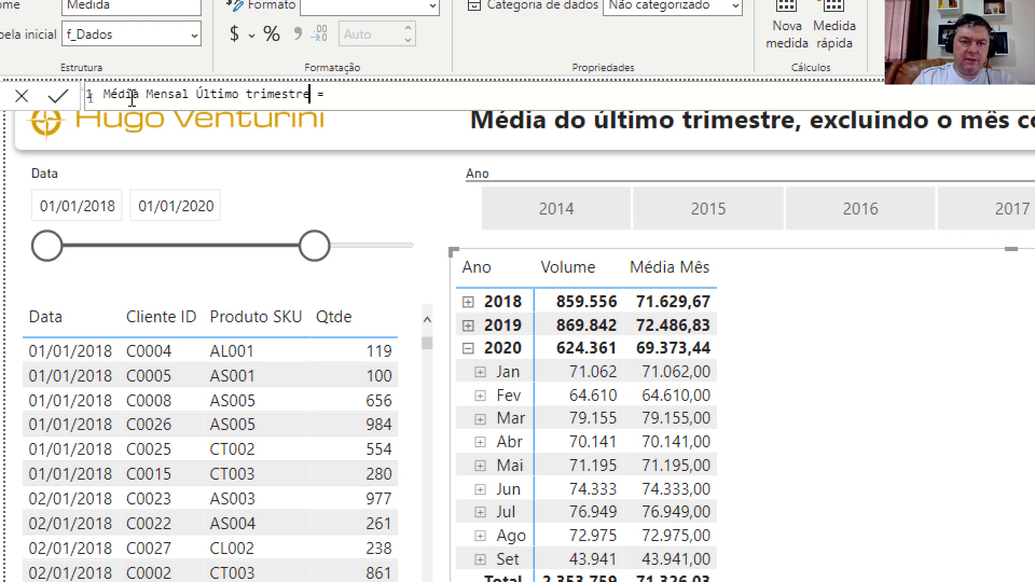
Shorten the new measure's name to Média Mensal Último Trim in its formula.
key("BackSpace")
key("BackSpace")
key("BackSpace")
key("BackSpace")
key("BackSpace")
key("BackSpace")
key("BackSpace")
key("BackSpace")
type("Trim")
key("End")
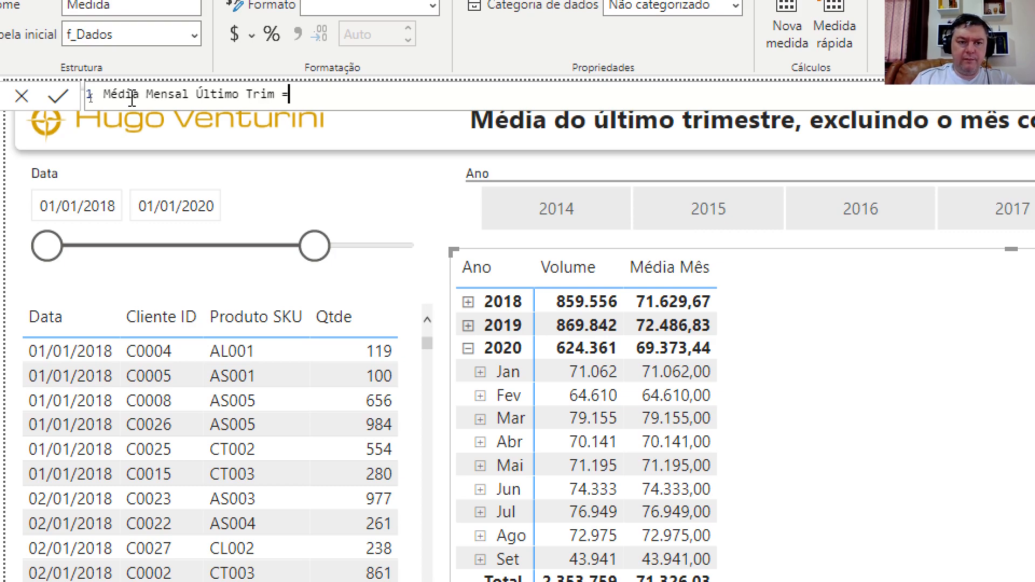
Start the measure's formula with CALCULATE, using [Média Mês] as its expression.
type("ca")
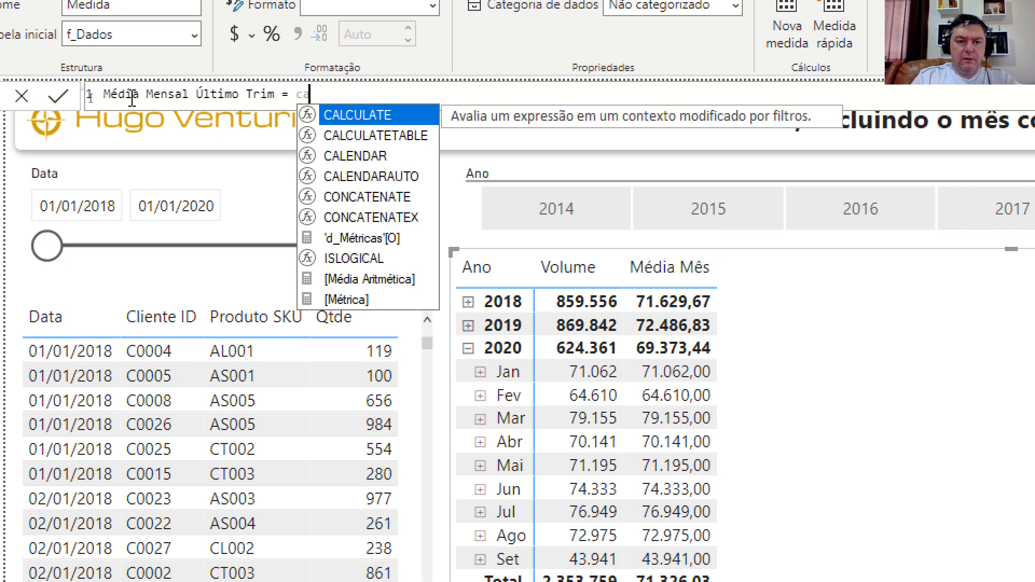
key("Tab")
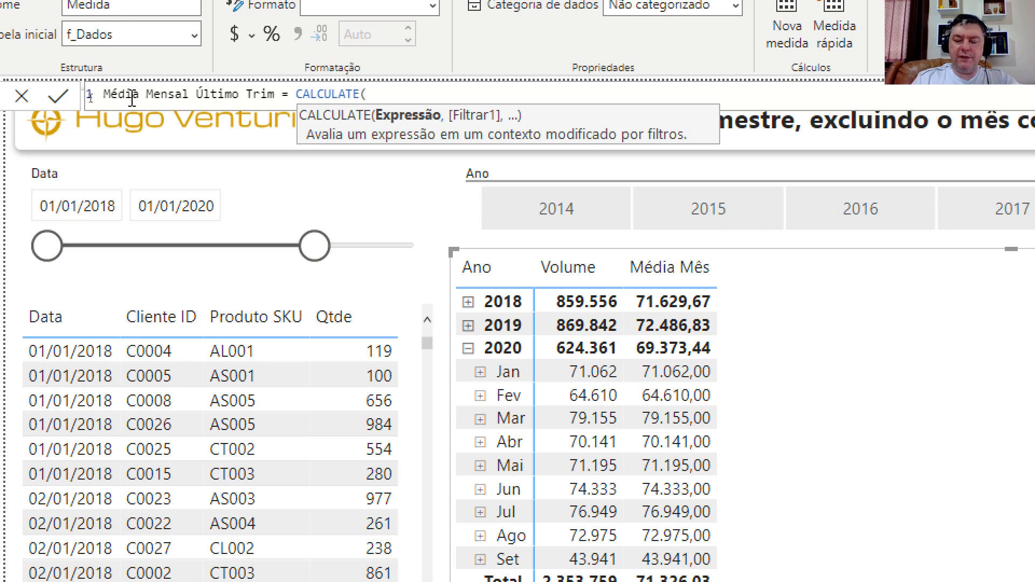
type("[")
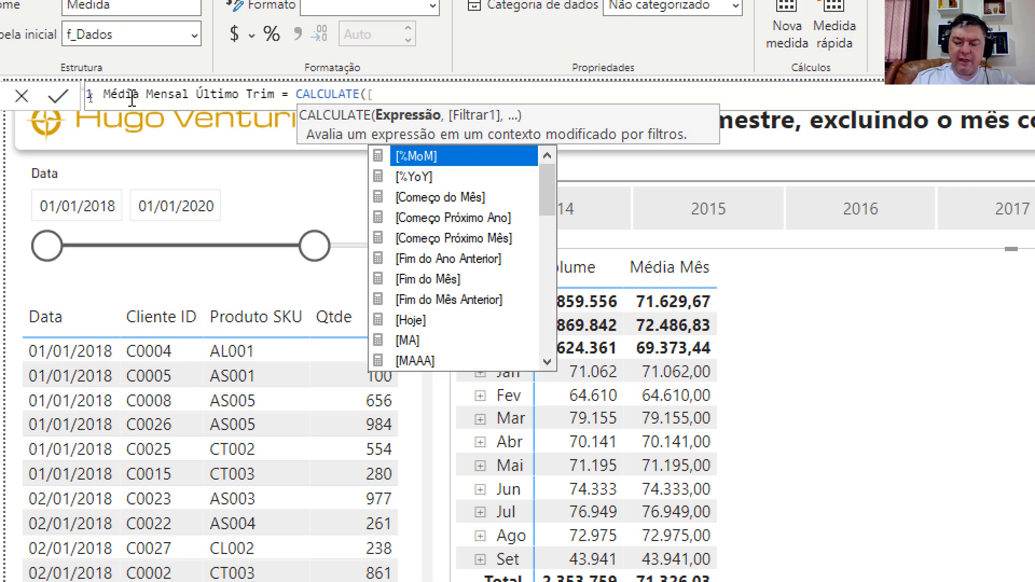
type("mé")
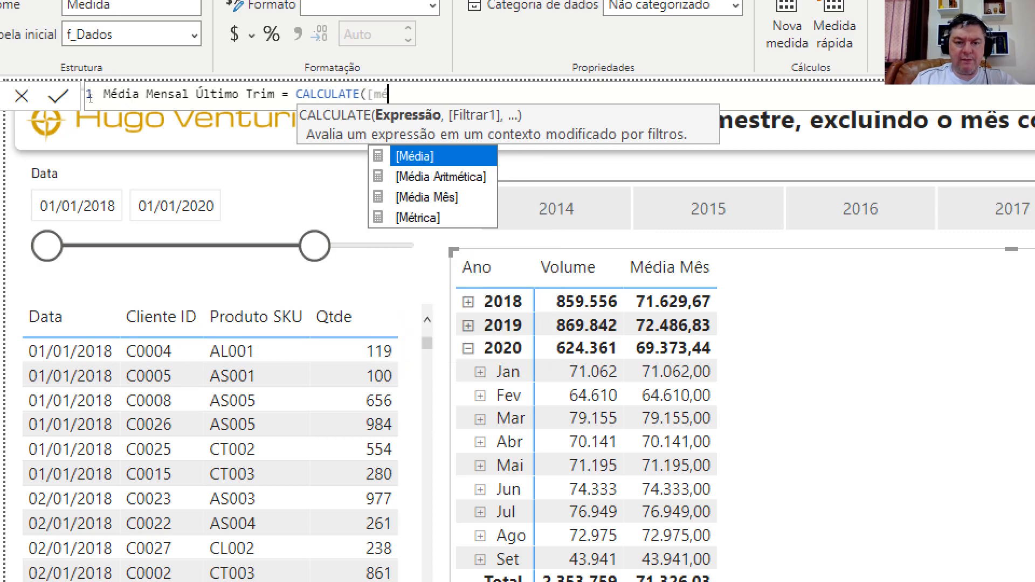
key("Down")
key("Down")
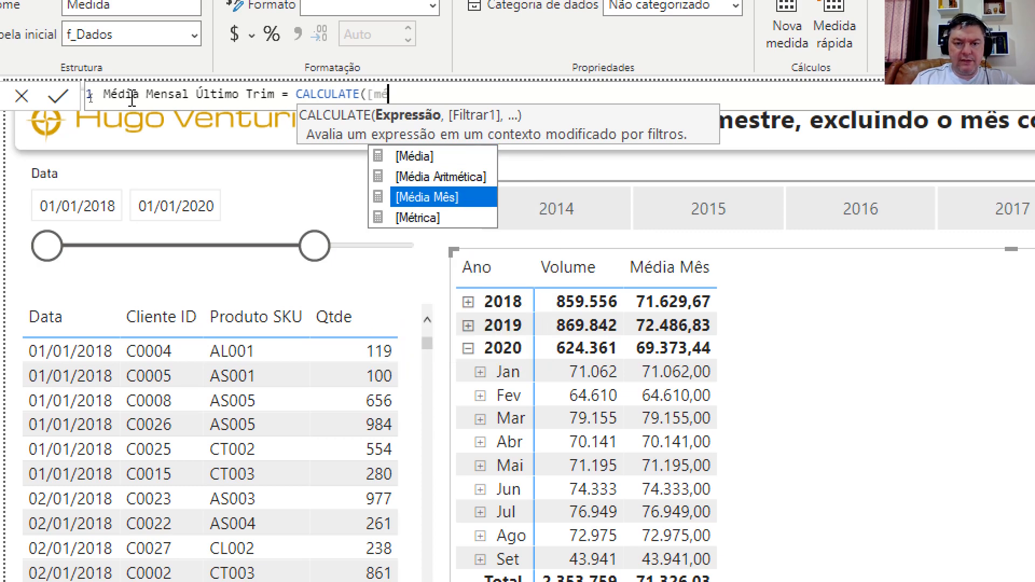
key("Tab")
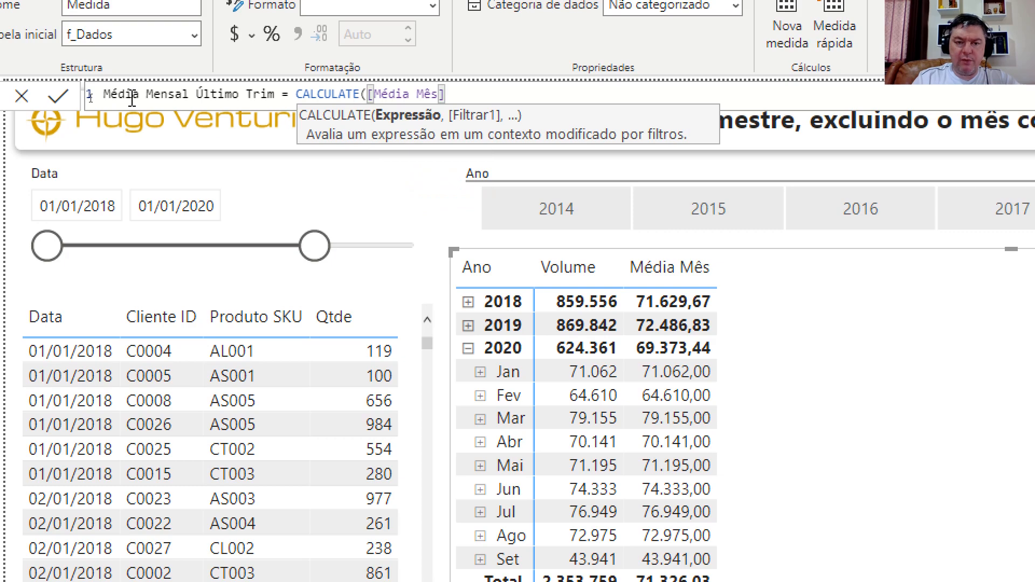
Add a DATESINPERIOD filter to the CALCULATE formula with 'd_Calendário'[Data] as its dates column.
type(",")
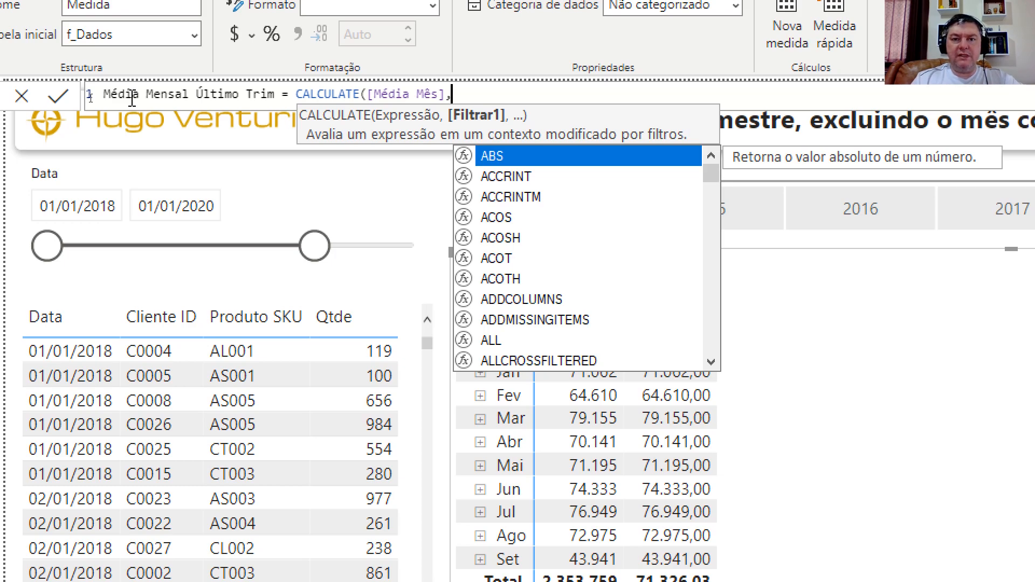
type("dates")
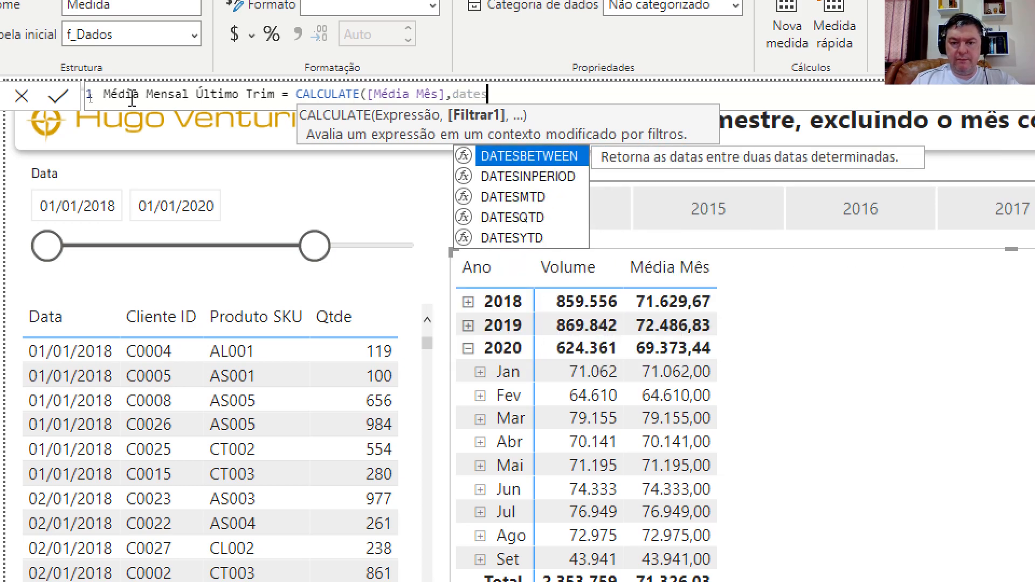
key("Down")
key("Tab")
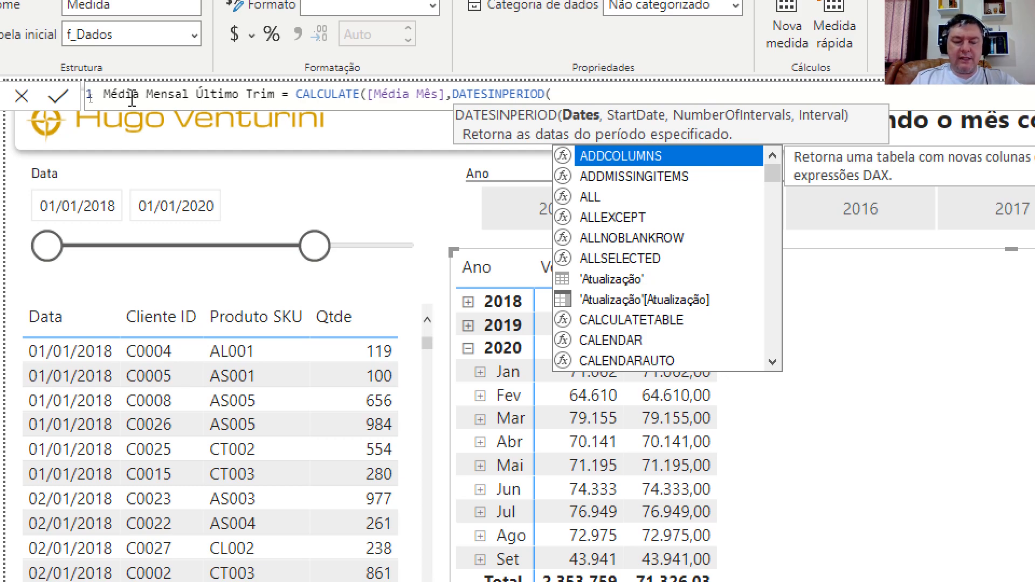
type("calen")
key("Down")
key("Down")
key("Down")
key("Down")
key("Down")
key("Down")
key("Down")
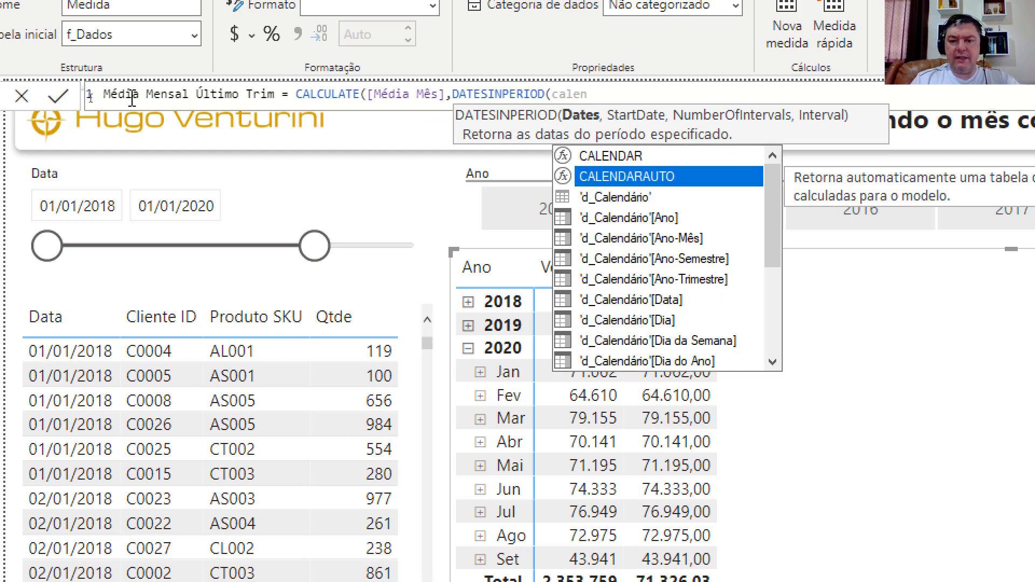
key("Tab")
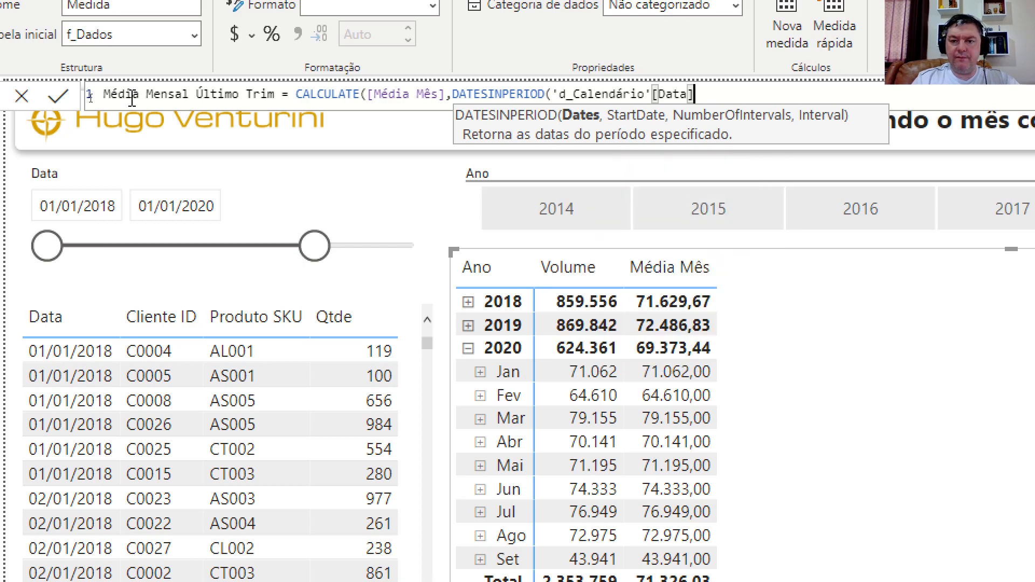
Give DATESINPERIOD the start date EOMONTH(TODAY(),-1).
type(",")
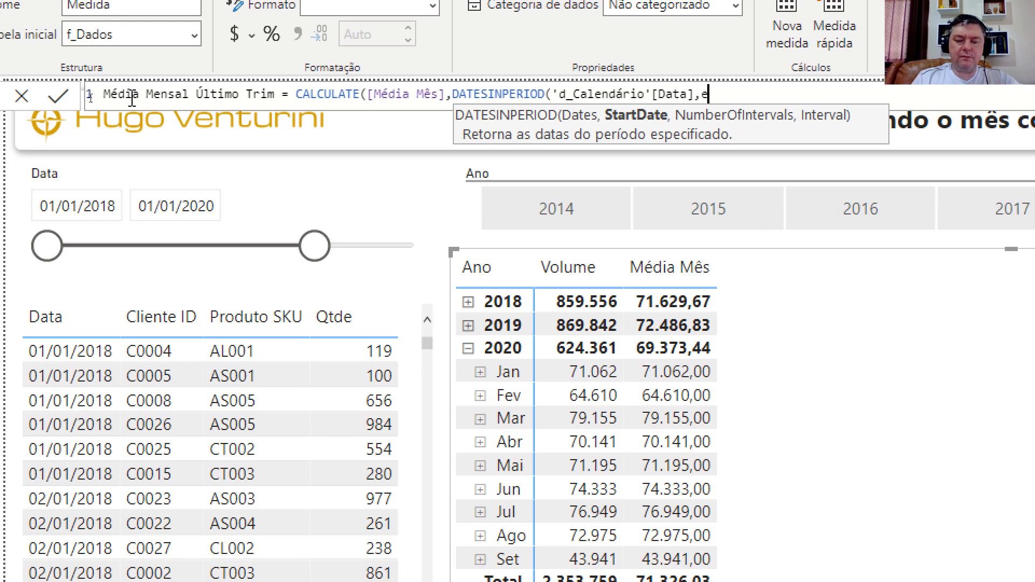
type("eom")
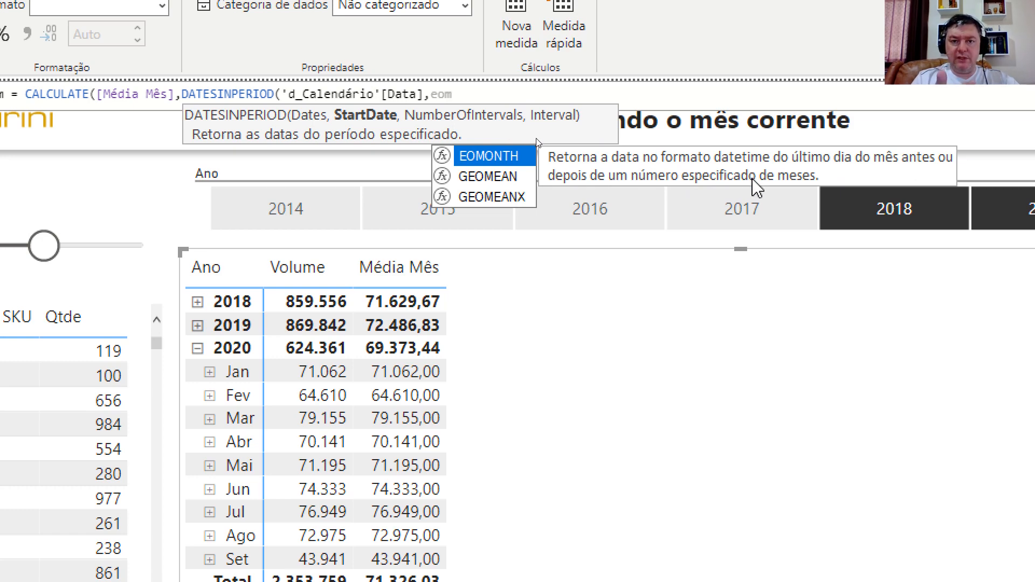
key("Tab")
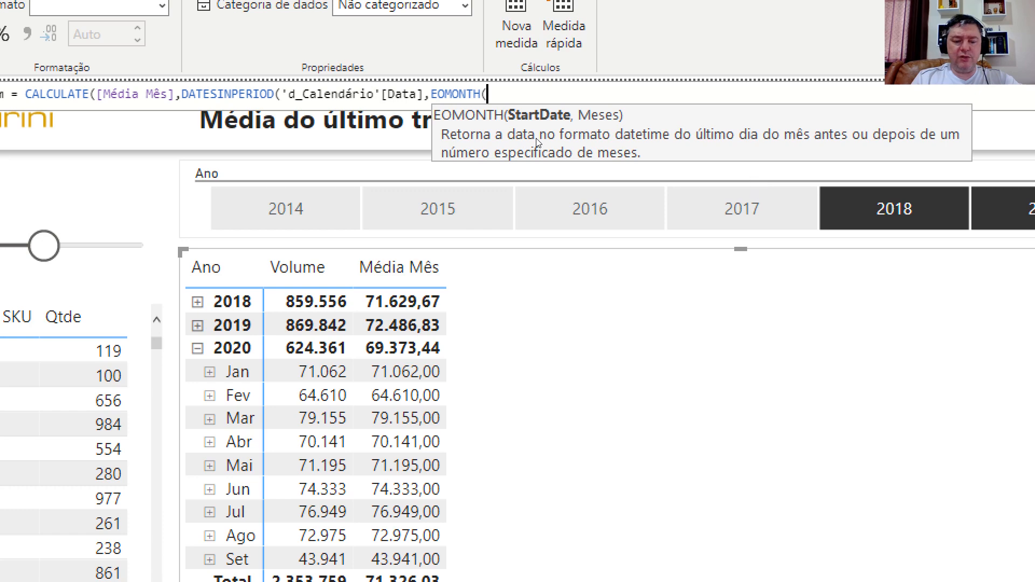
type("TODAY()")
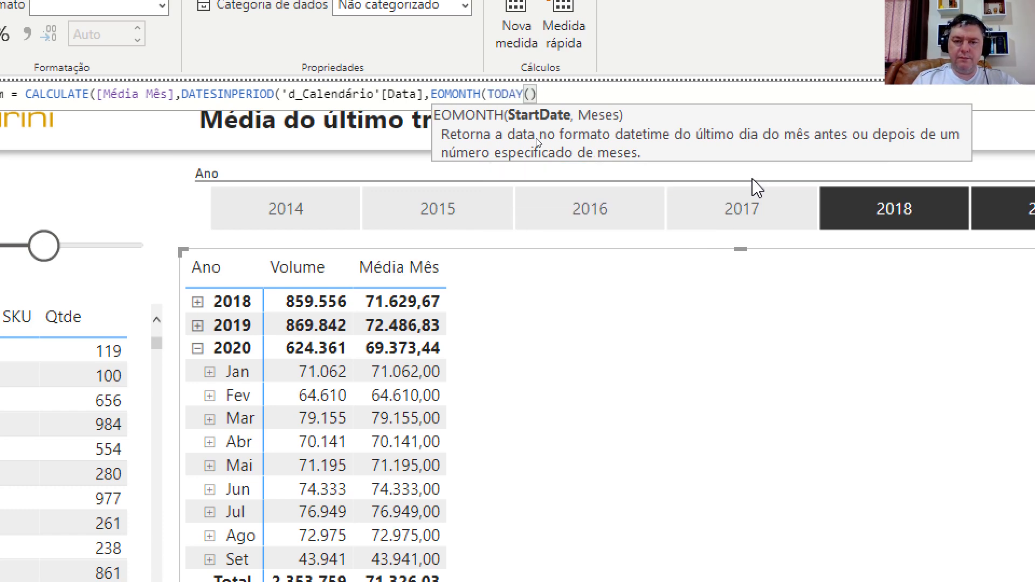
type(",-1")
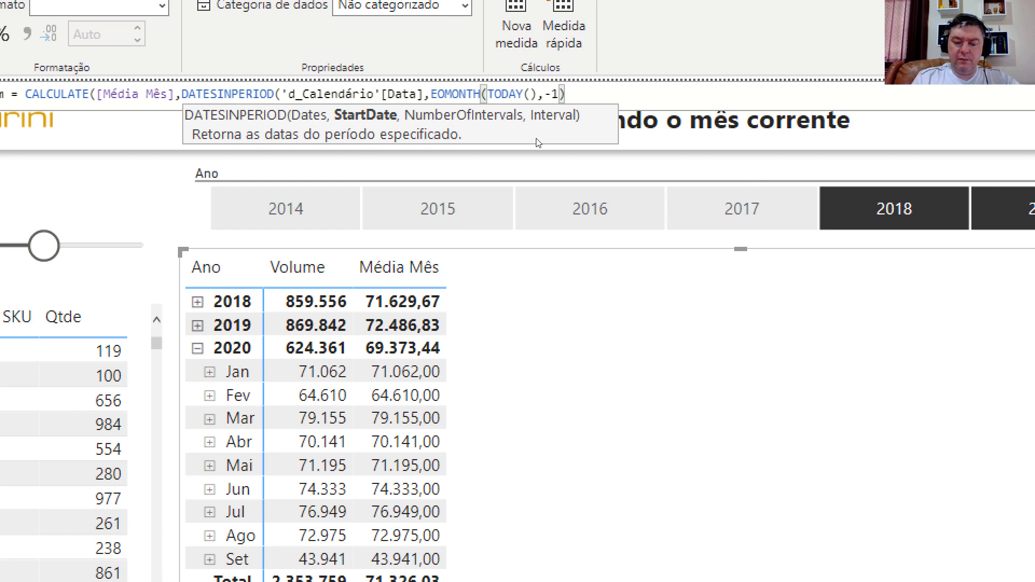
Set the DATESINPERIOD number of intervals to -1 and the interval to QUARTER.
type(",")
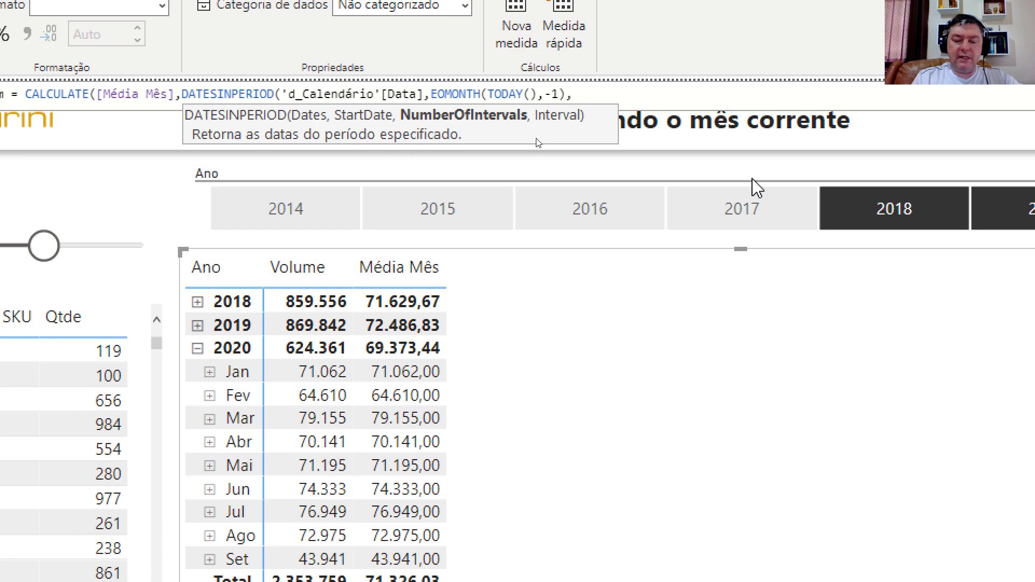
type("-")
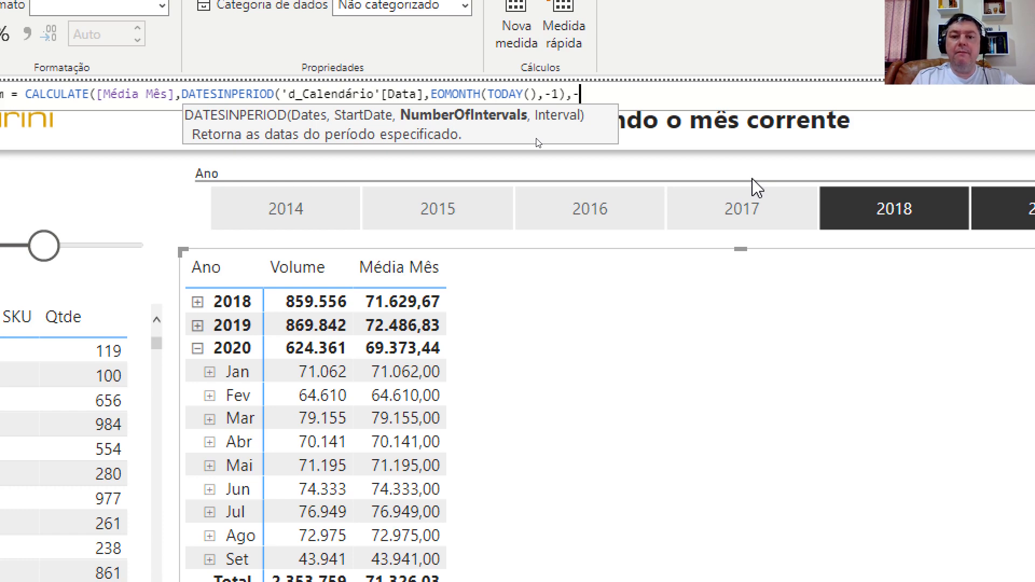
type("1,")
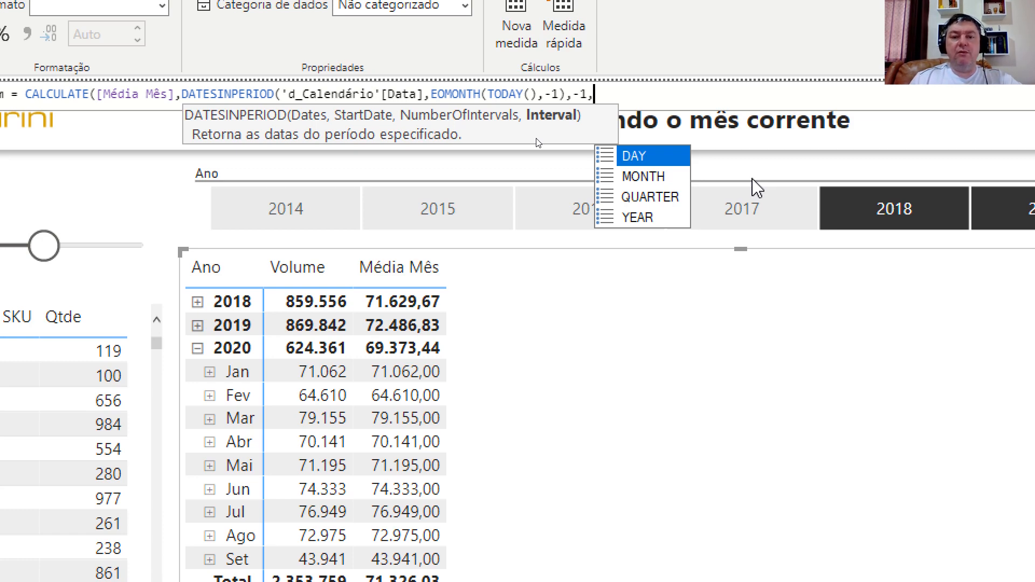
key("Down")
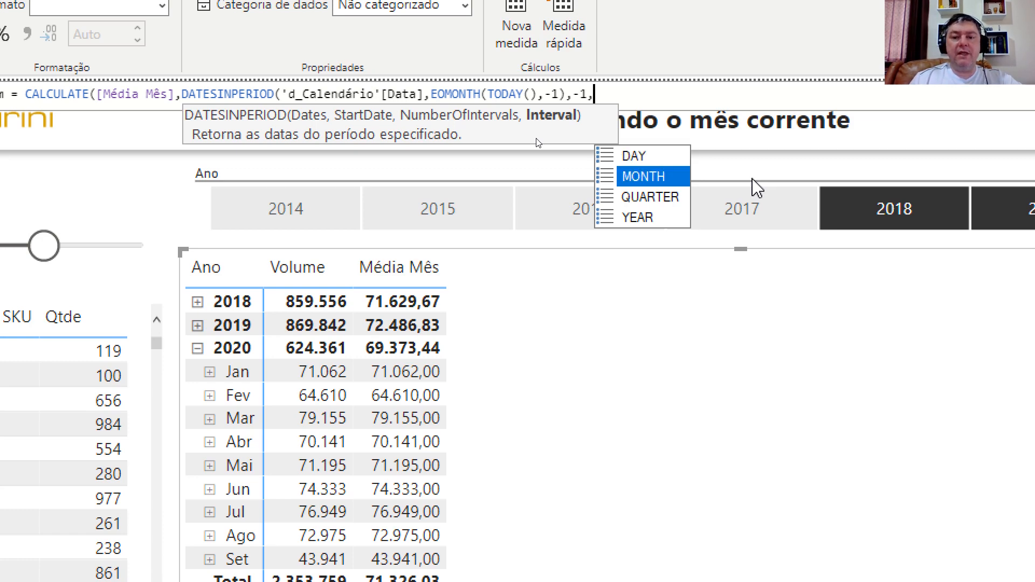
key("Down")
key("Down")
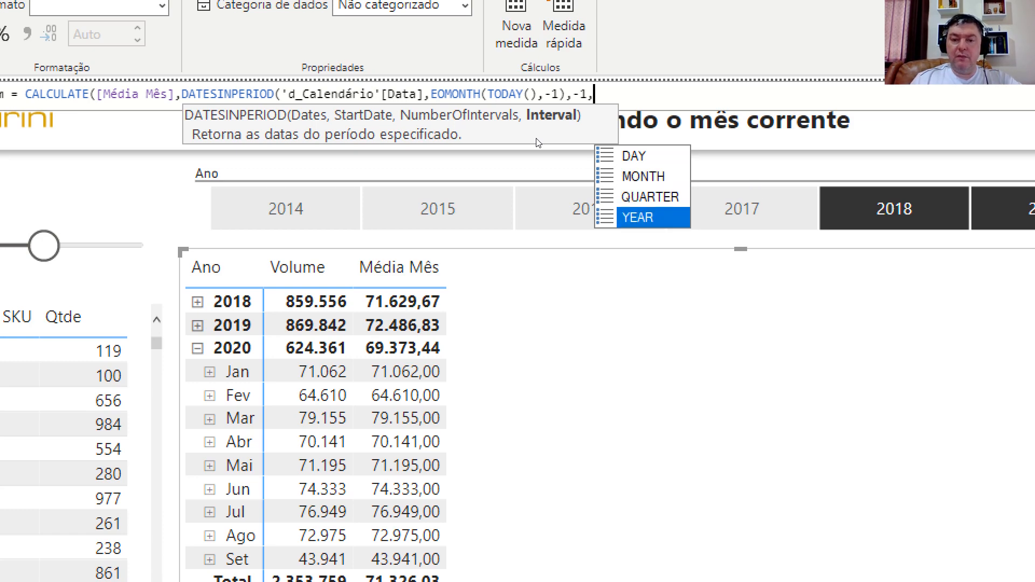
key("Up")
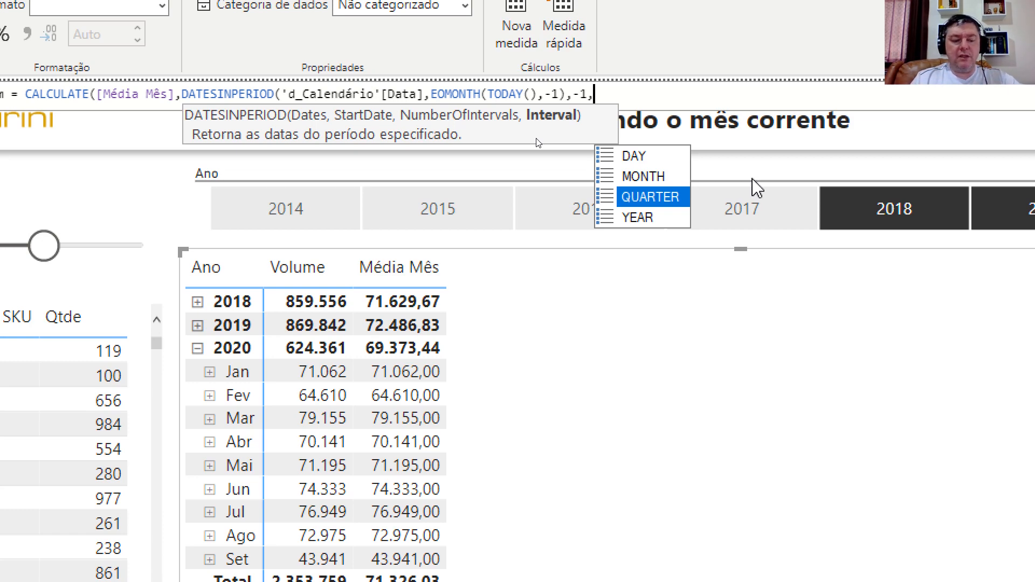
key("Tab")
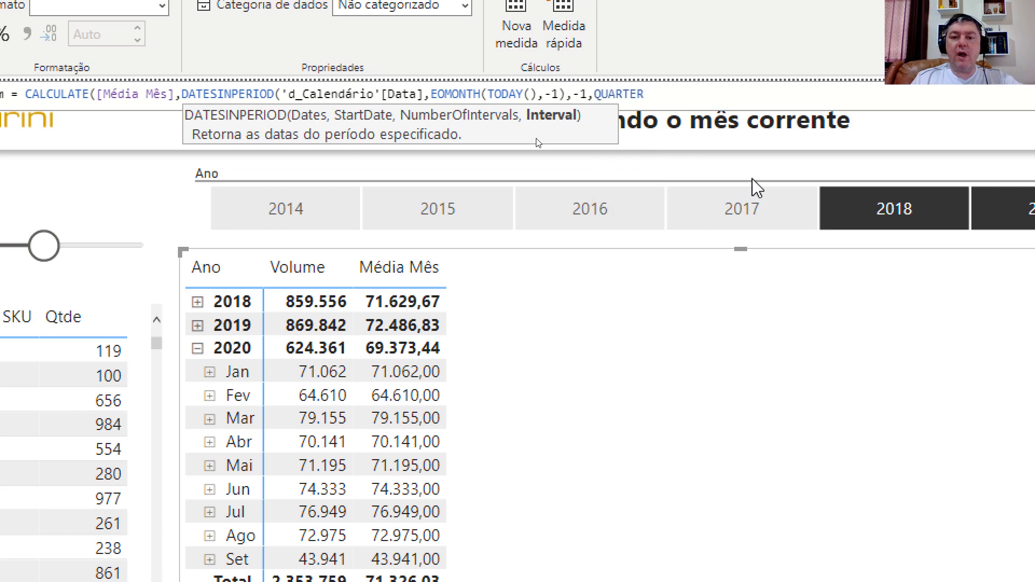
Close and commit the Média Mensal Último Trim formula, and format the measure as a decimal number with thousands separator.
type(")")
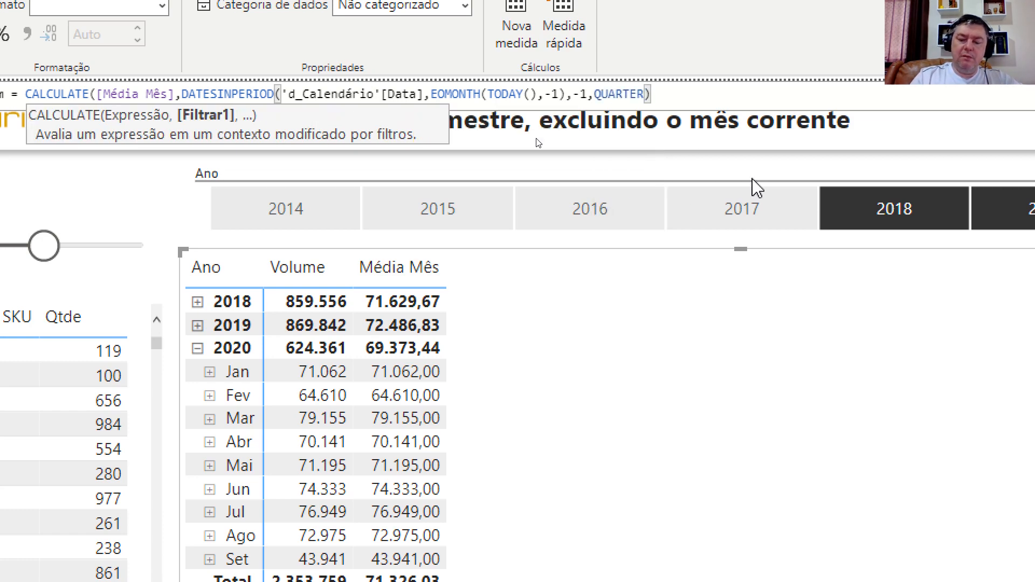
type(")")
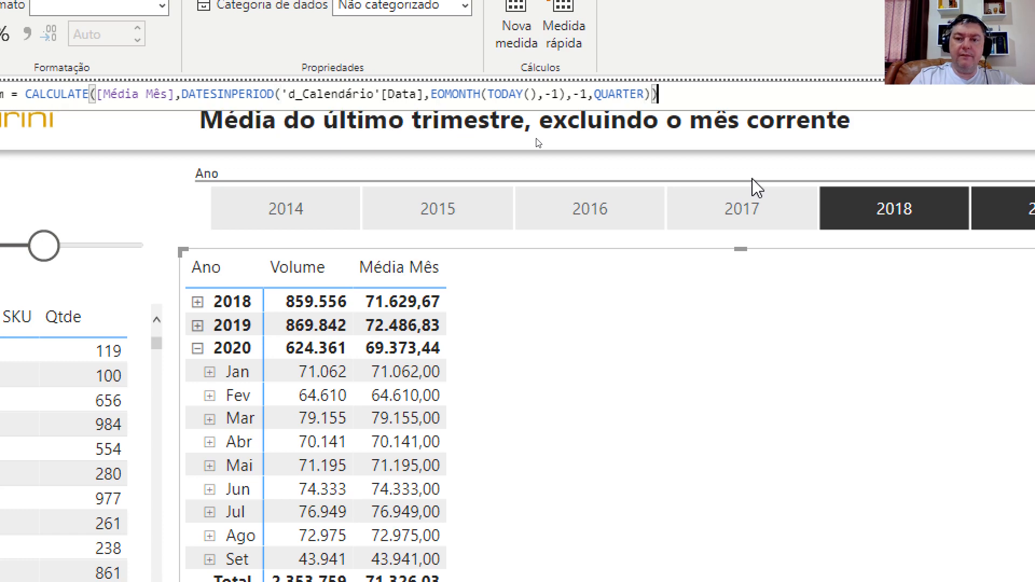
key("Return")
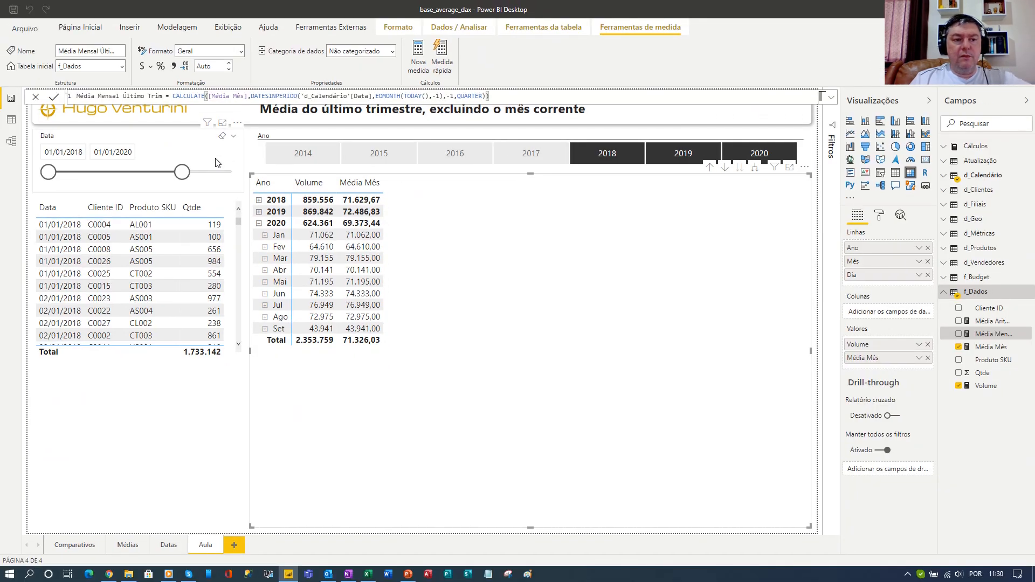
left_click(173, 67)
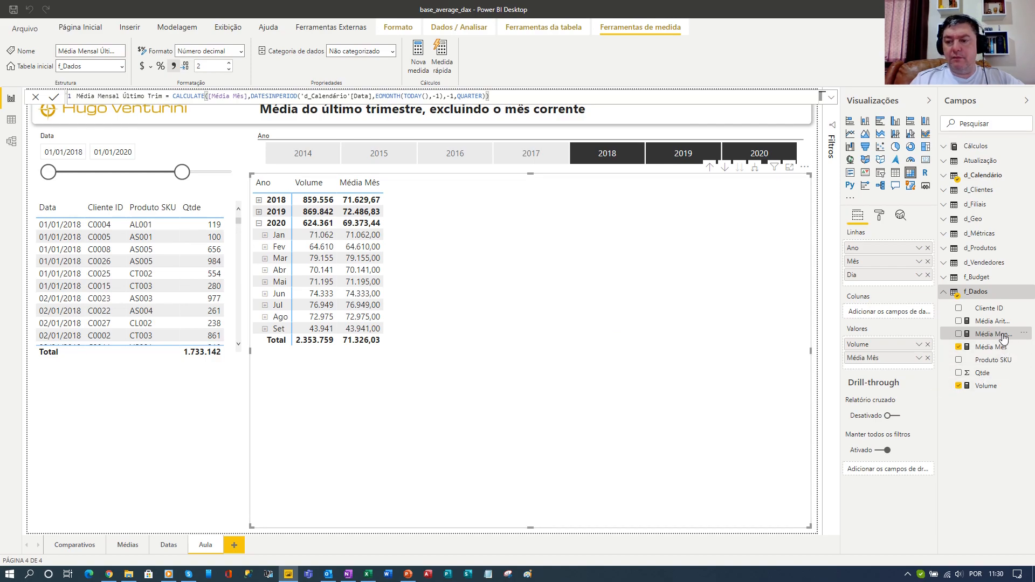
Add Média Mensal Último Trim to the matrix values and filter the report to the year 2020 only.
left_click_drag(1003, 337, 916, 366)
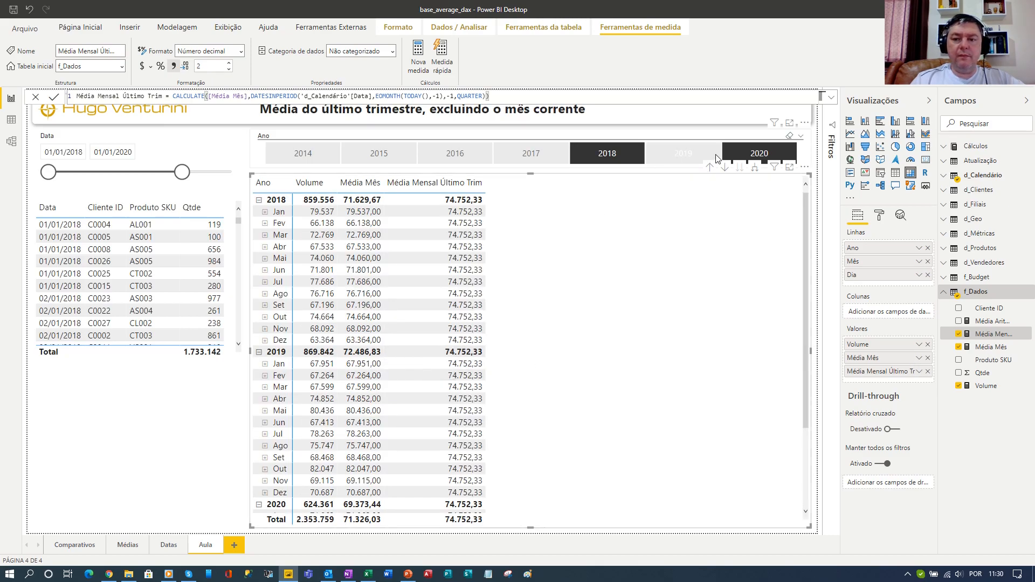
left_click(743, 158)
left_click(744, 157)
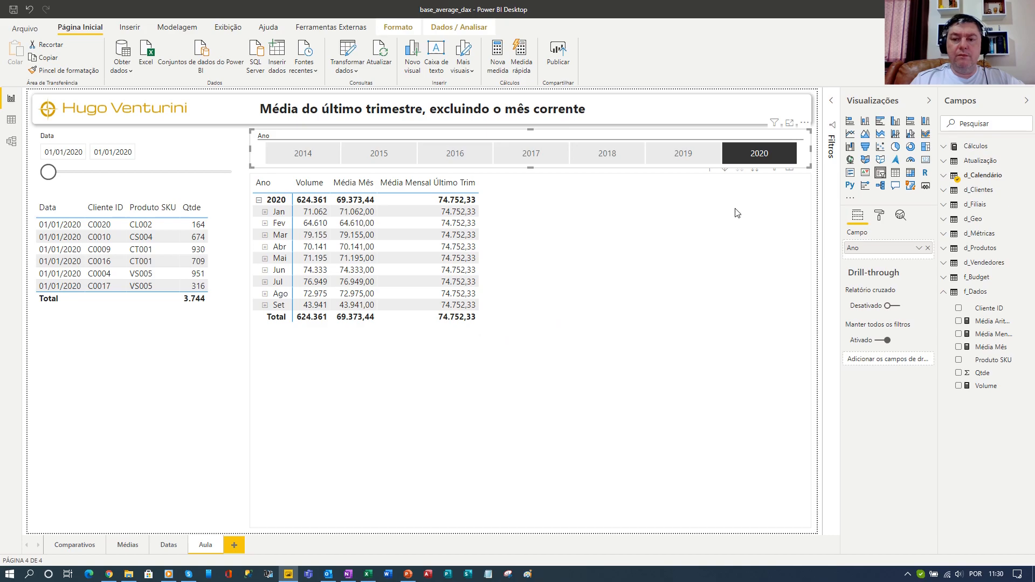
left_click(680, 214)
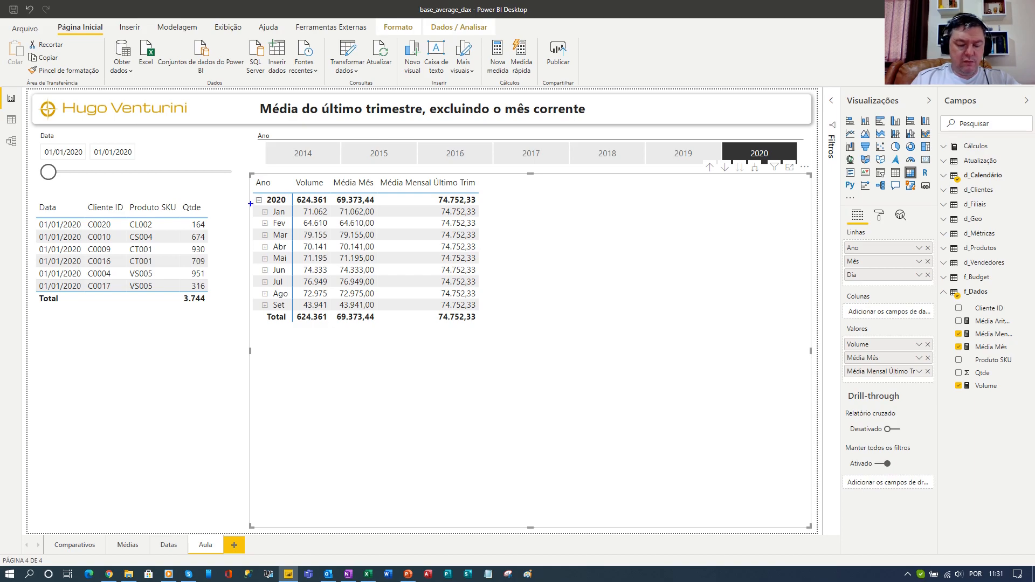
left_click_drag(251, 204, 293, 312)
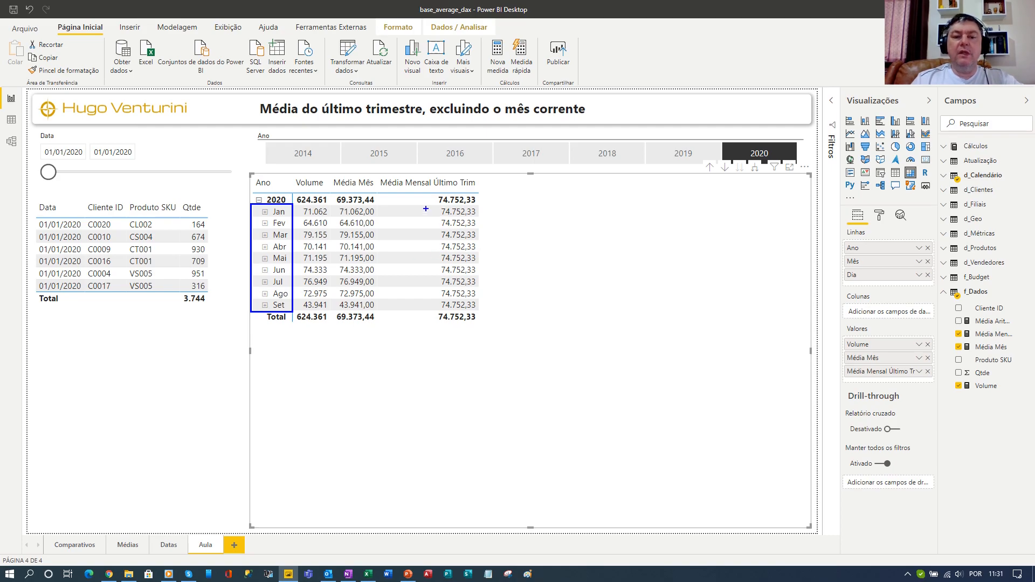
mouse_move(426, 205)
left_mouse_down()
mouse_move(479, 259)
mouse_move(480, 311)
left_mouse_up()
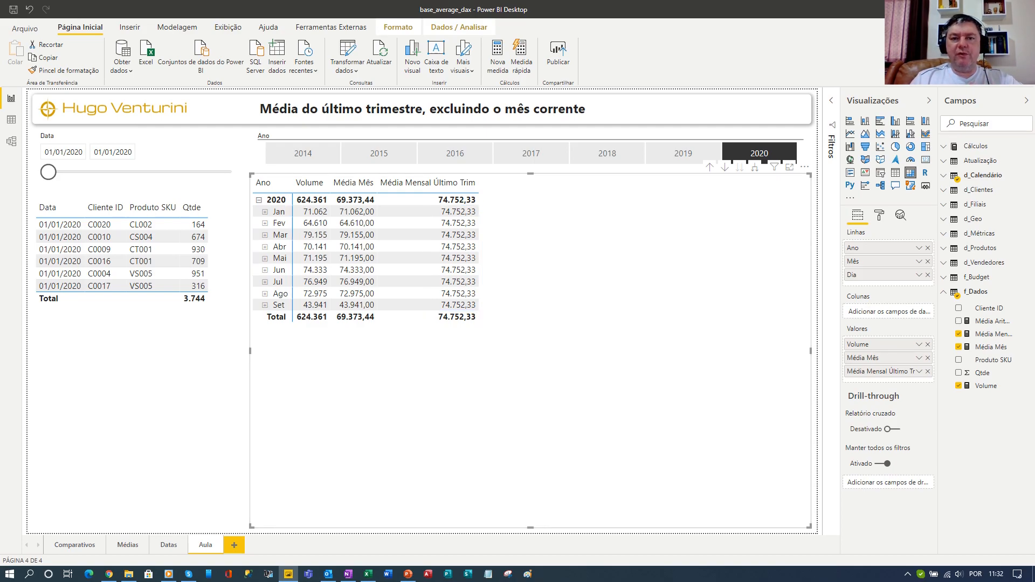
Select the Jun, Jul and Ago rows of 2020 in the matrix and copy the selection.
left_click(285, 273)
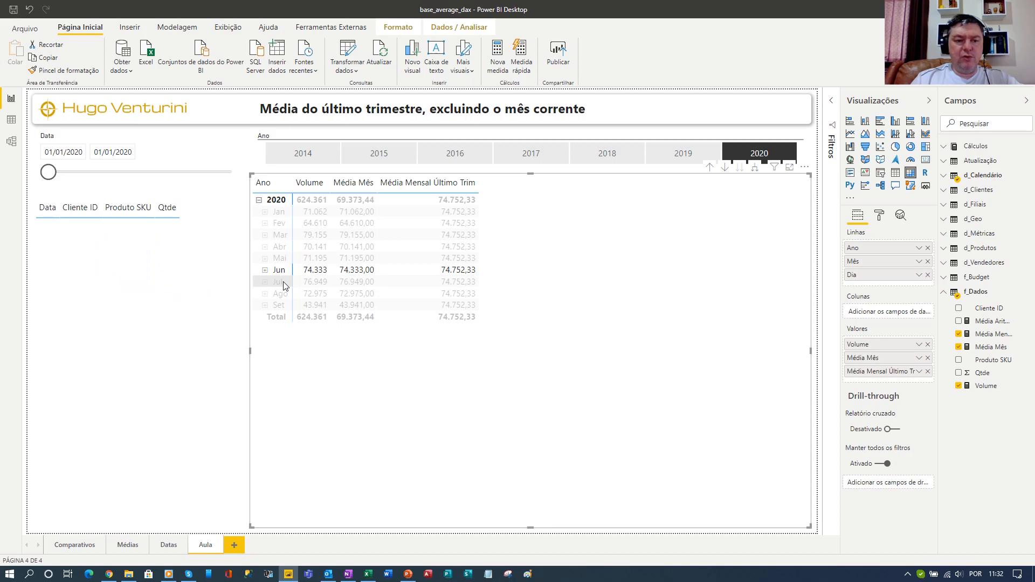
left_click(284, 283, "ctrl")
left_click(284, 296, "ctrl")
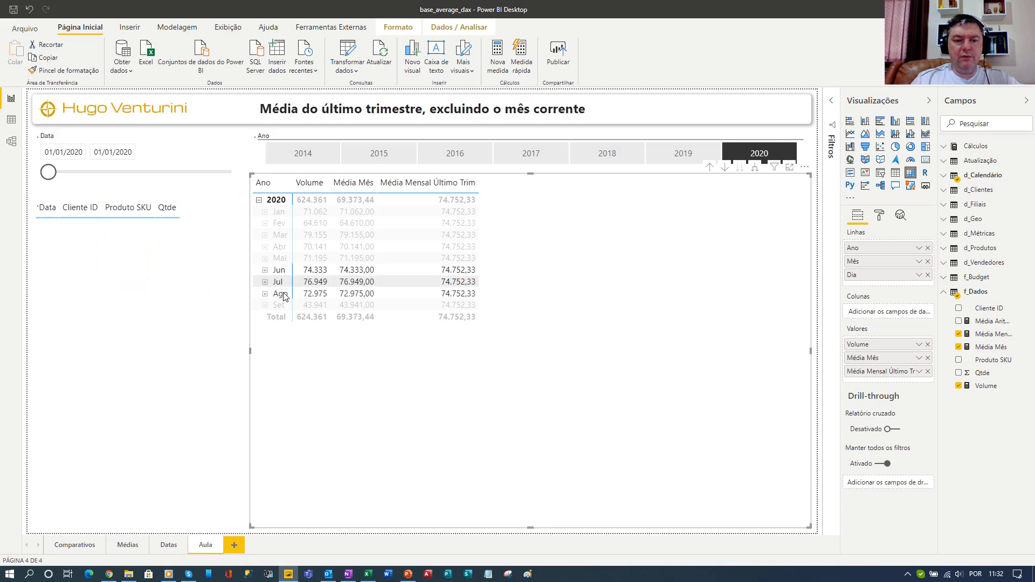
right_click(283, 292)
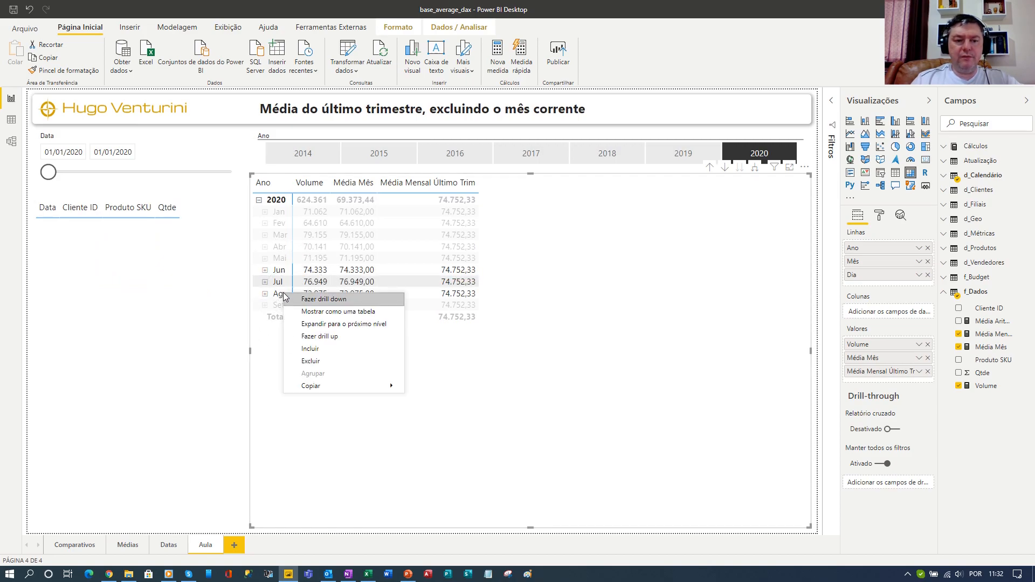
mouse_move(355, 385)
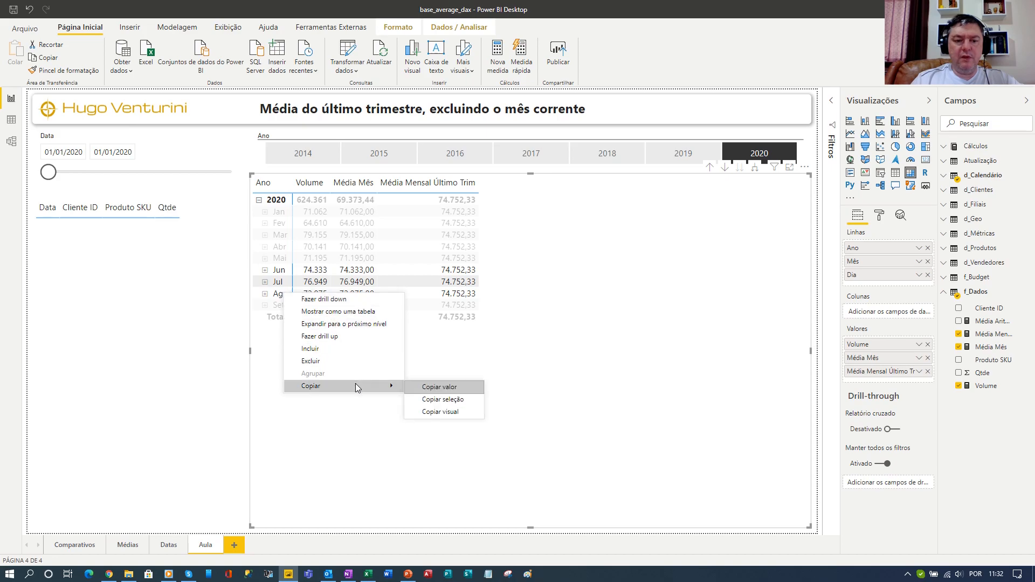
left_click(431, 400)
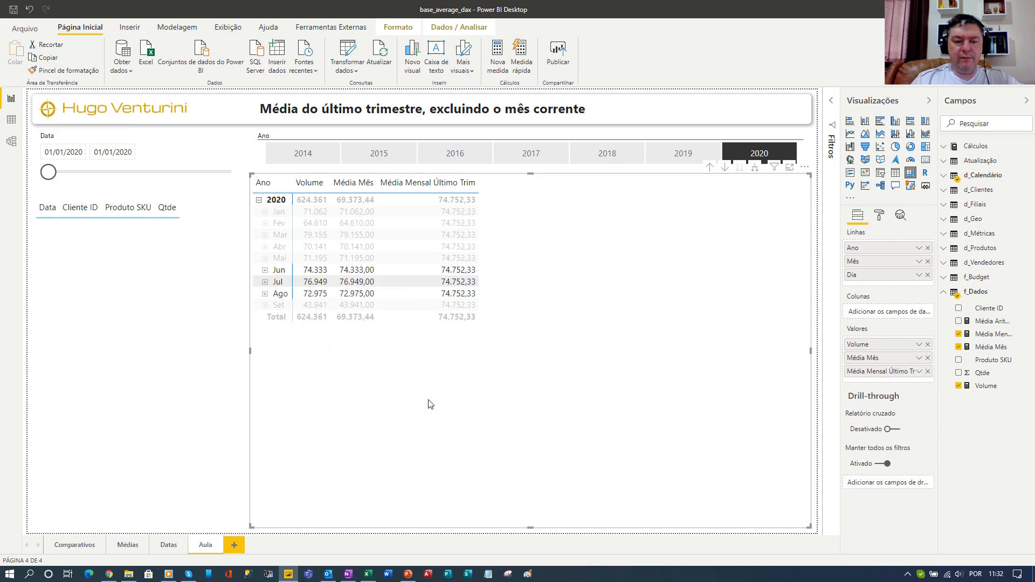
Switch to Excel, paste the copied matrix rows at cell E15 and fit the widths of columns H and I to their contents.
left_click(372, 574)
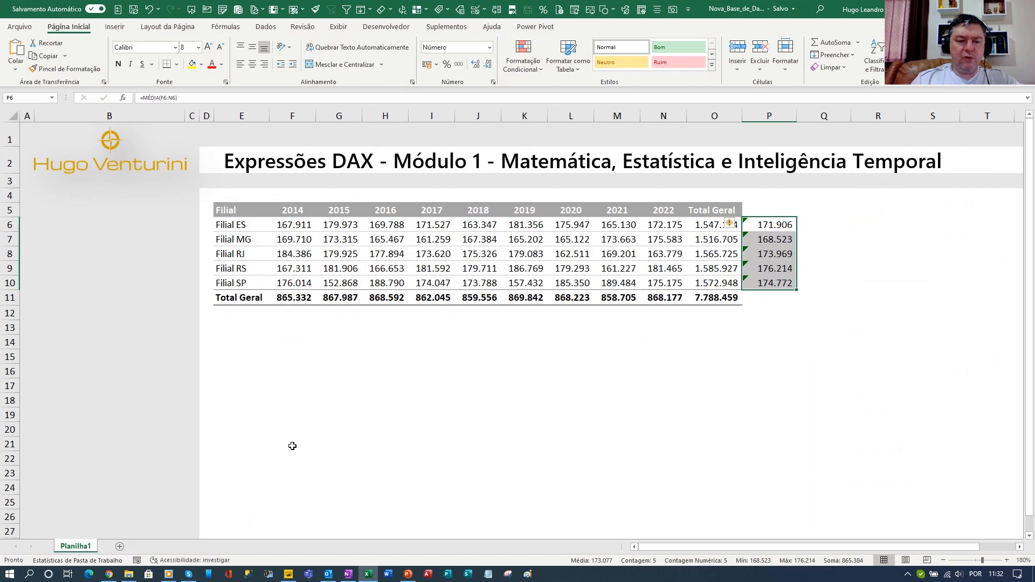
left_click(242, 360)
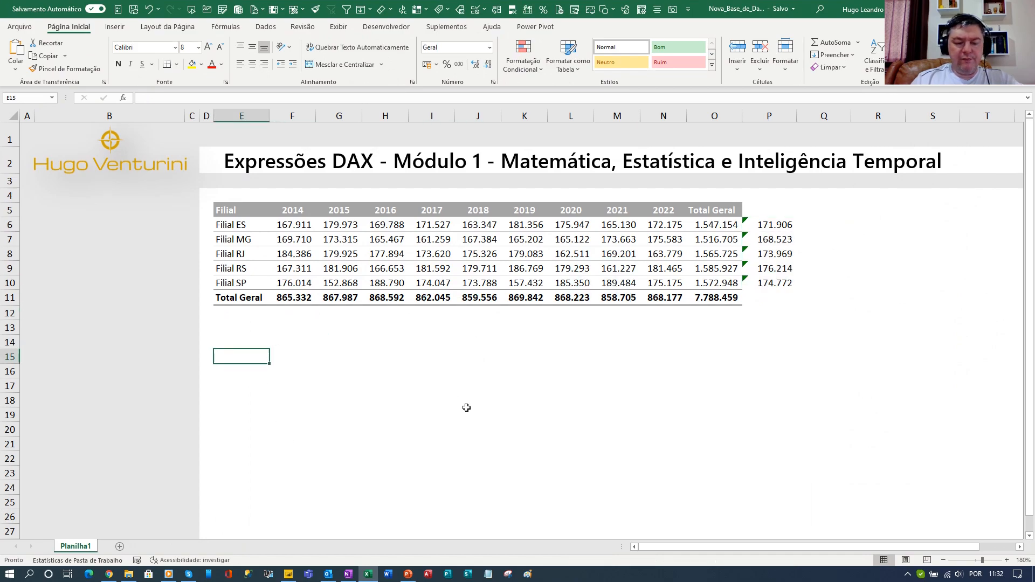
type("Ano\tMês\tVolume\tMédia Mês\tMédia Mensal Último Trim 2020\tJun\t74.333\t########\t######## 2020\tJul\t76.949\t########\t######## 2020\tAgo\t72.975\t########\t########")
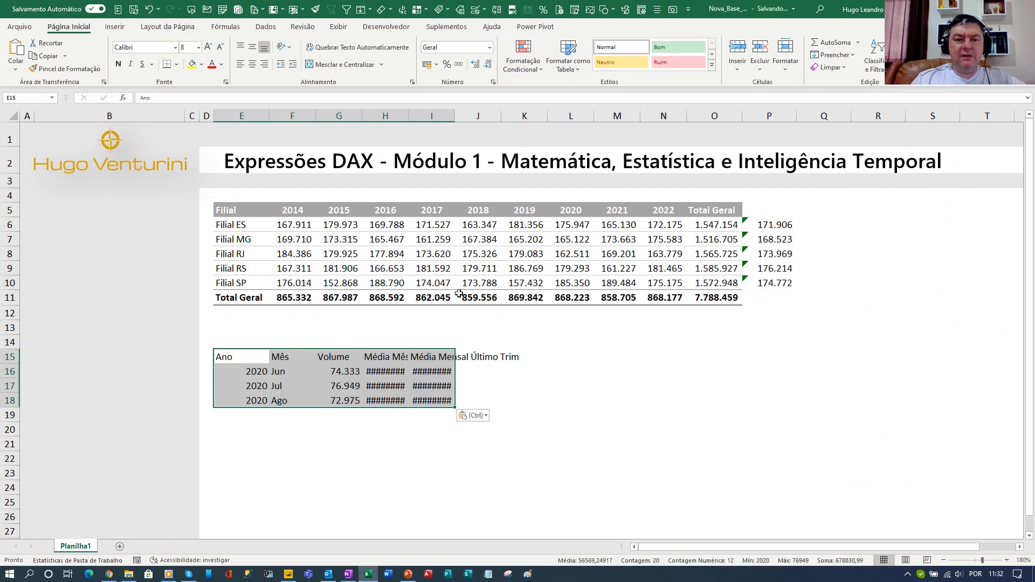
double_click(408, 116)
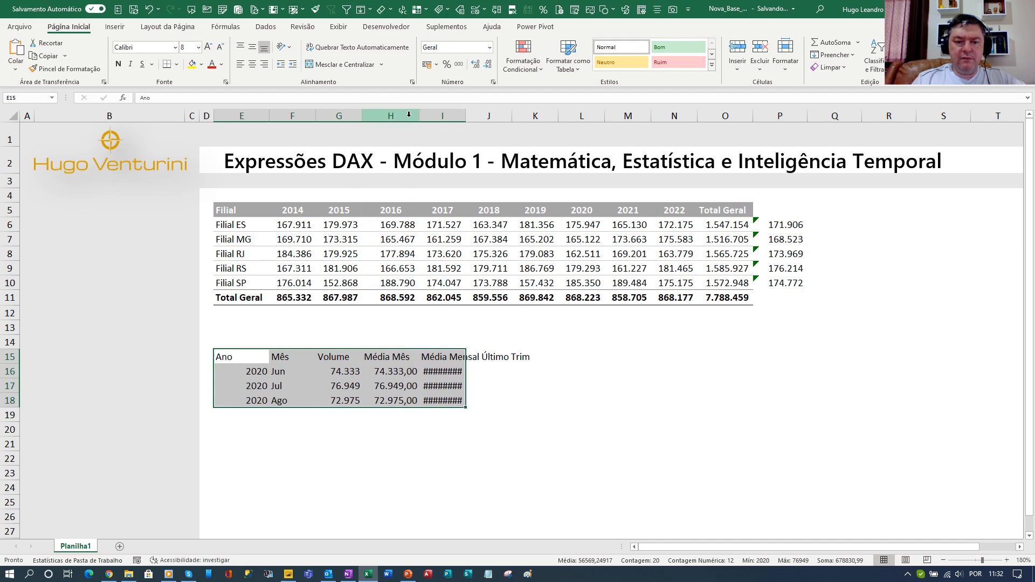
double_click(466, 114)
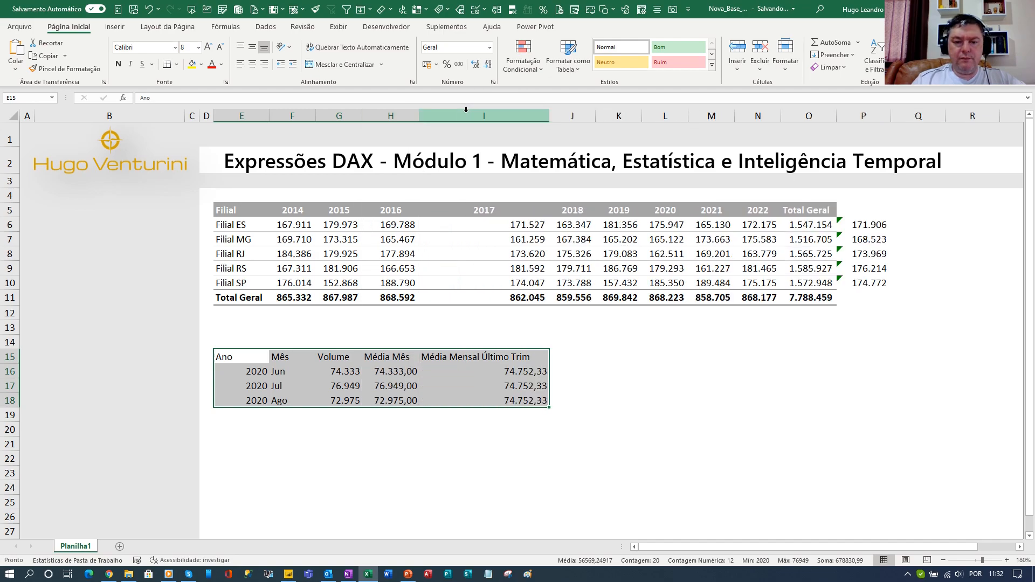
Check the average of the Jun to Ago Volume values in G16:G18 against the pasted Média Mensal Último Trim values.
left_click(477, 455)
left_click_drag(340, 372, 344, 399)
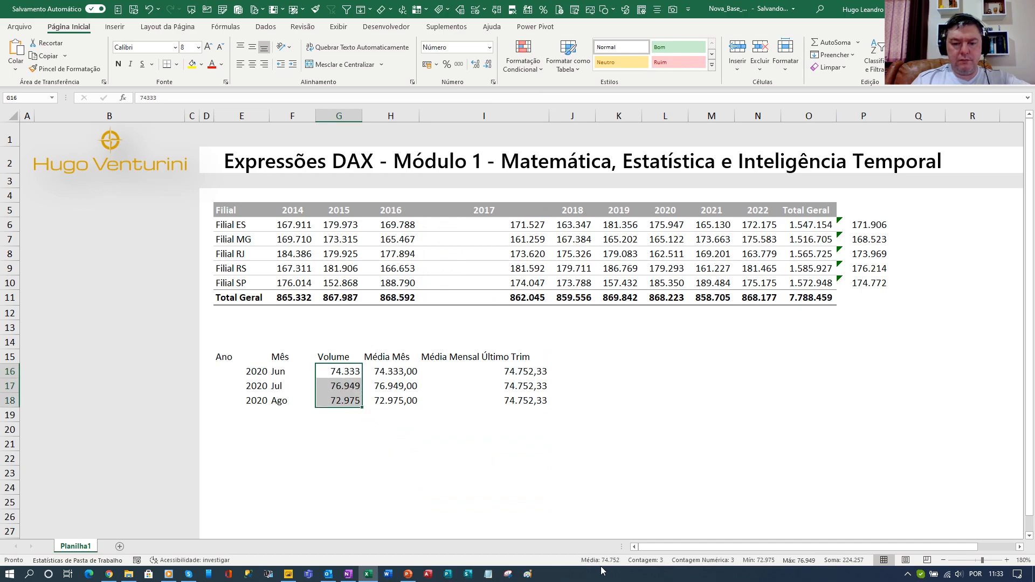
key("ctrl+q")
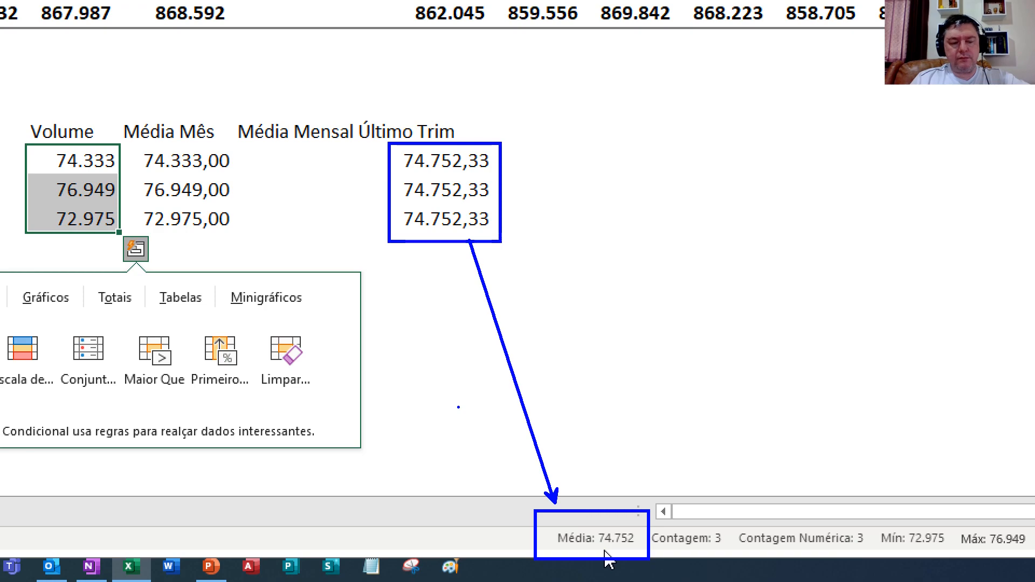
key("Escape")
key("ctrl+4")
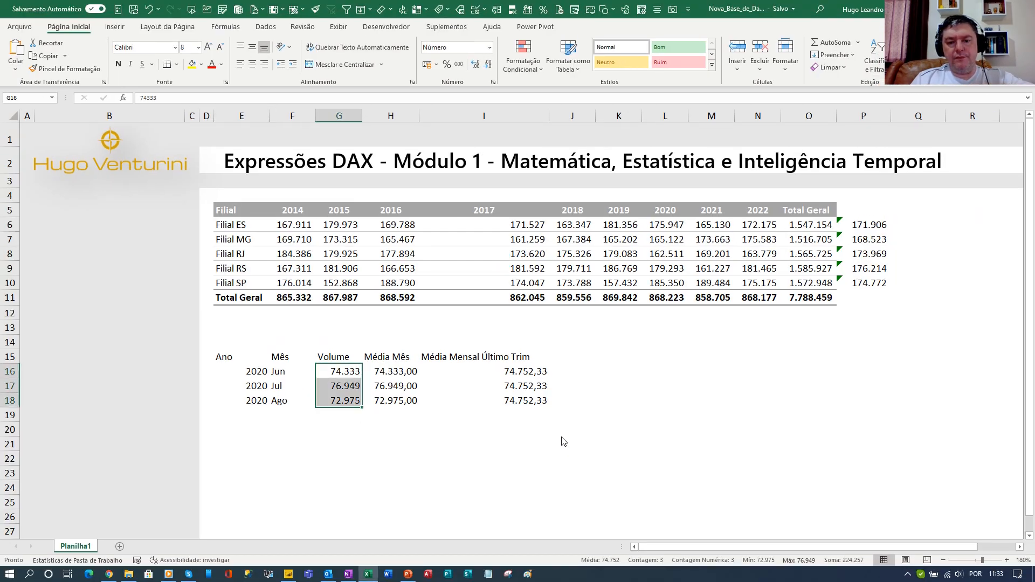
Switch back to Power BI, clear the month selection in the matrix and set Média Mensal Último Trim to 0 decimal places.
key("alt+Tab")
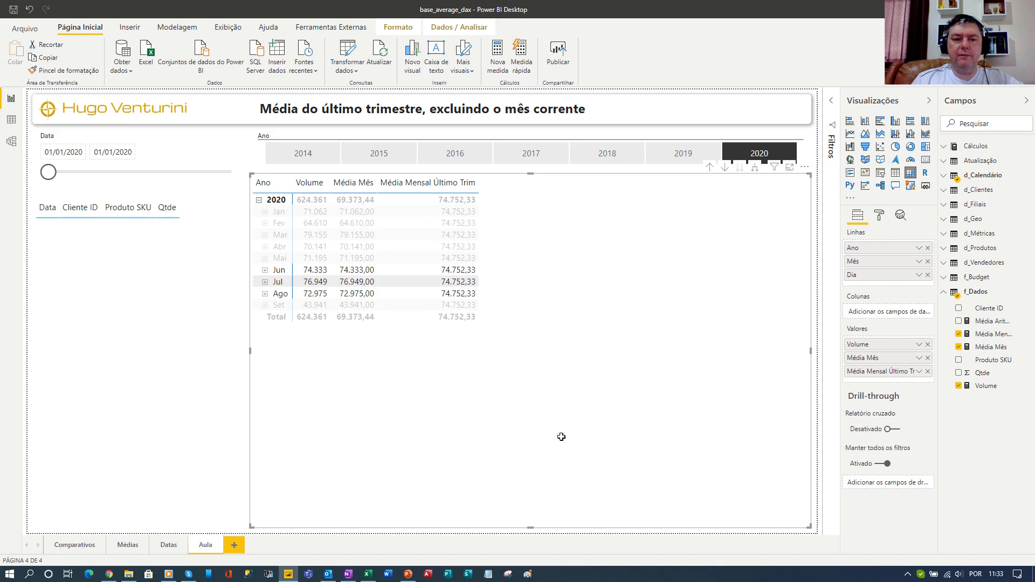
left_click(480, 381)
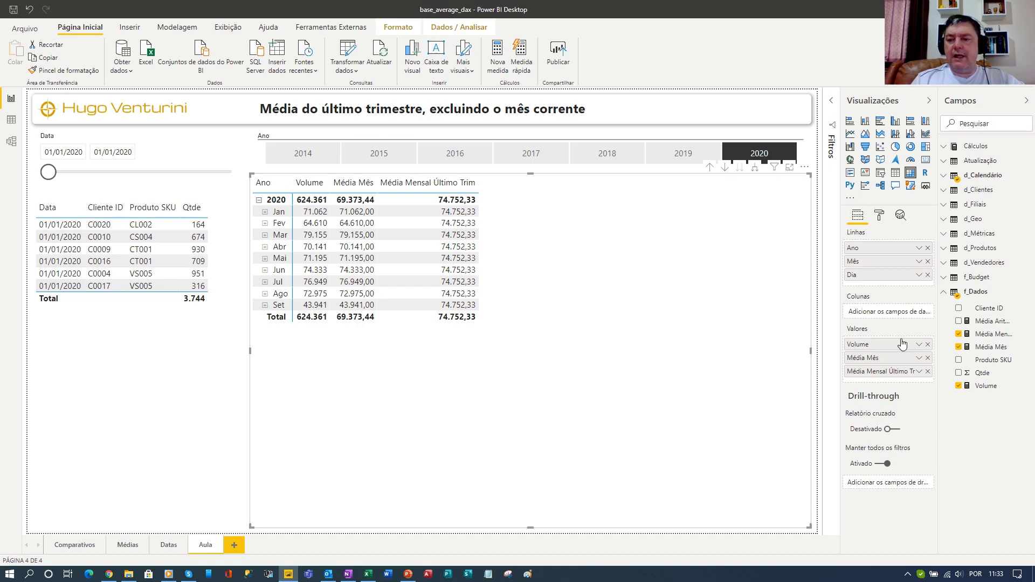
left_click(995, 334)
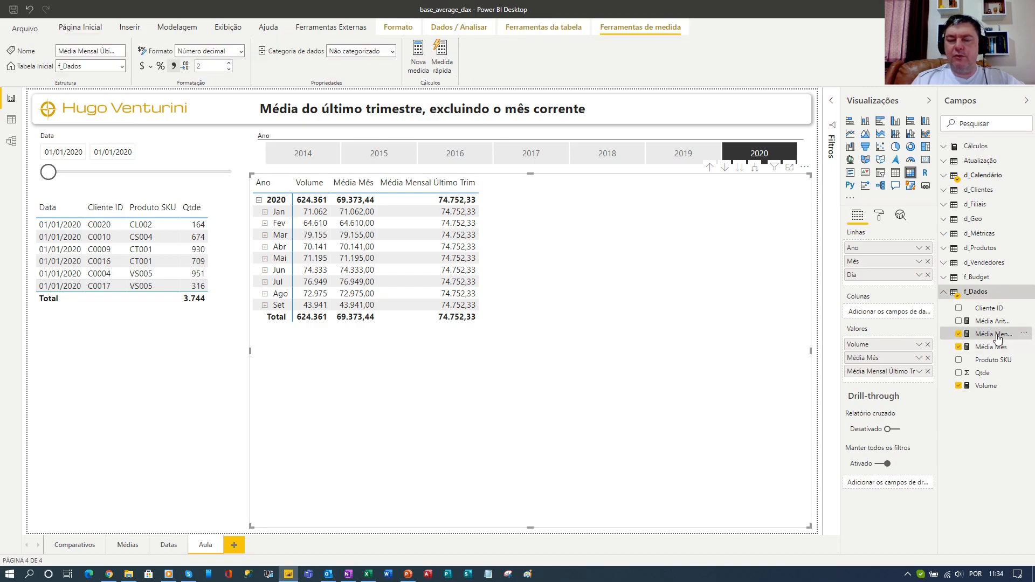
left_click(229, 69)
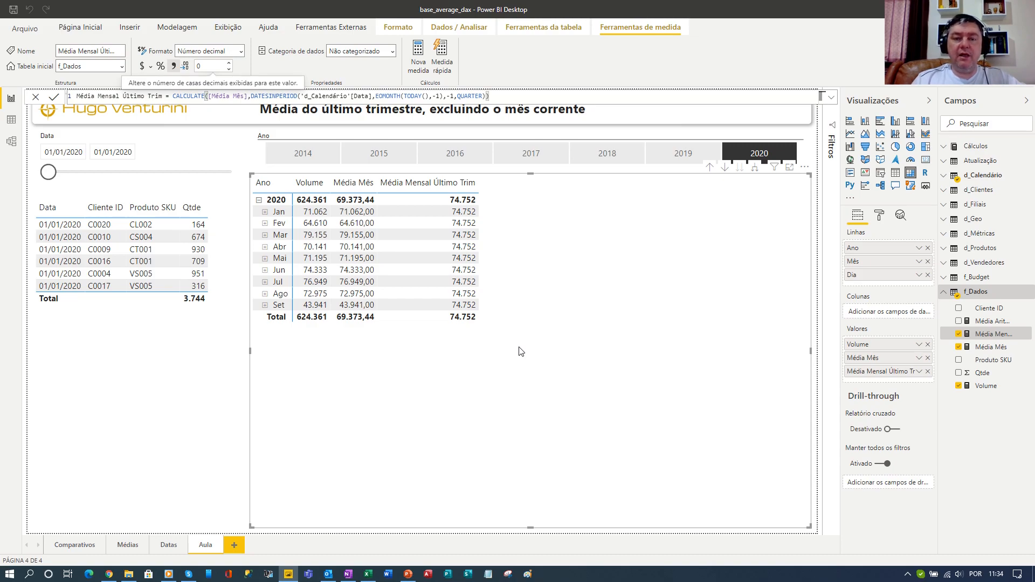
Create a new measure in the f_Dados table named ▲% and start its formula with DIVIDE.
right_click(984, 298)
key("Escape")
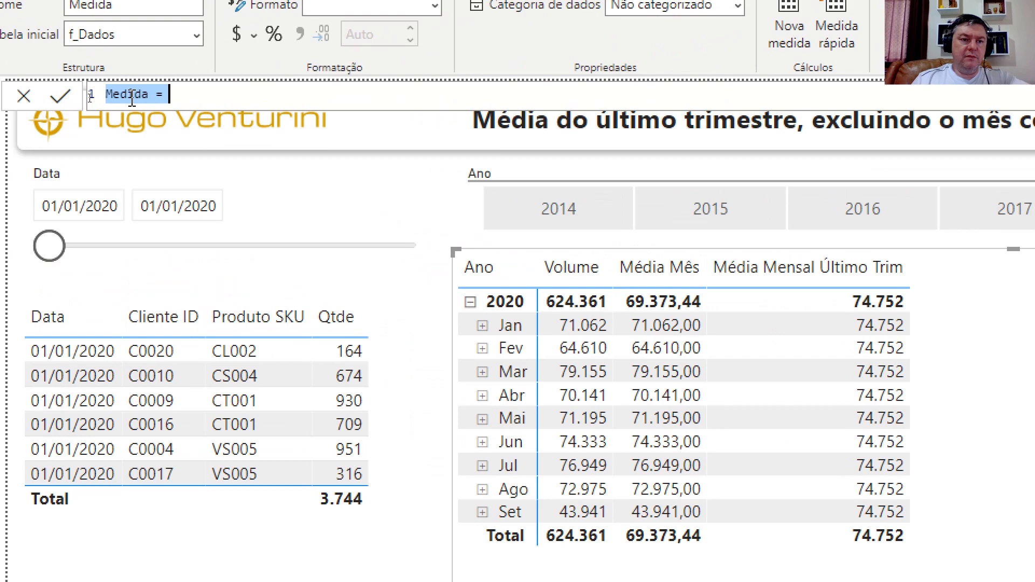
double_click(132, 100)
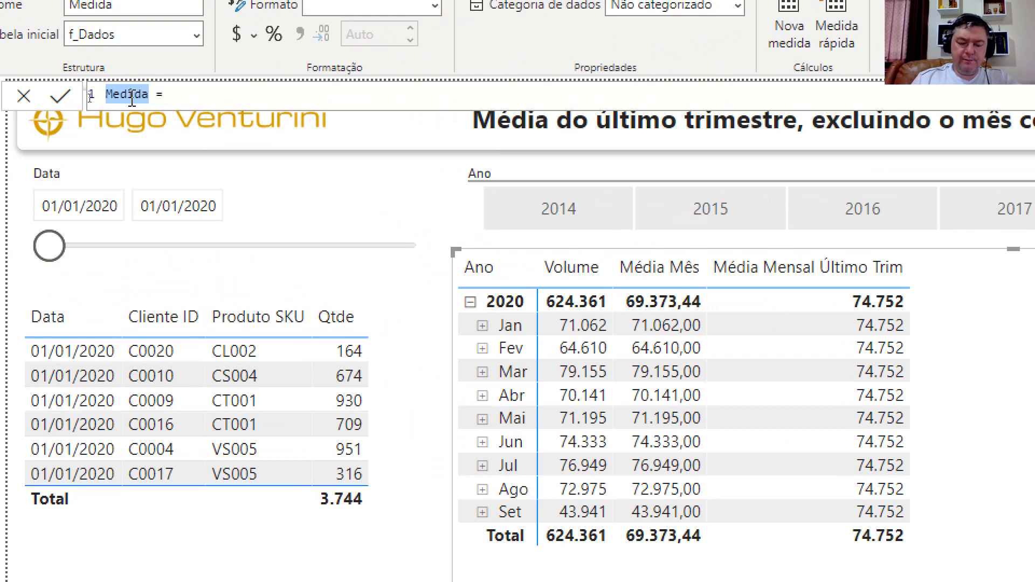
type("▲%")
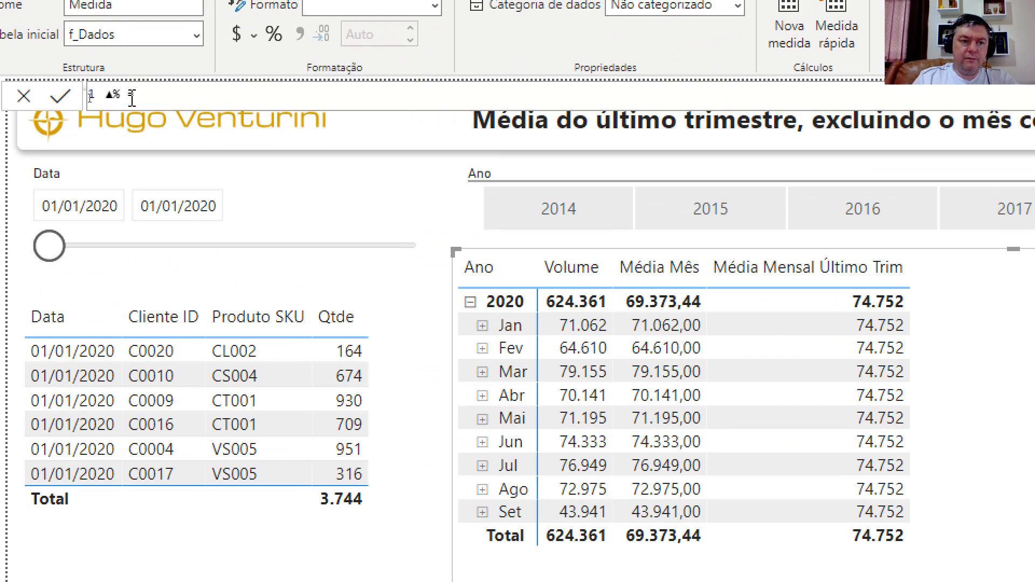
key("End")
type("DIVIDE(")
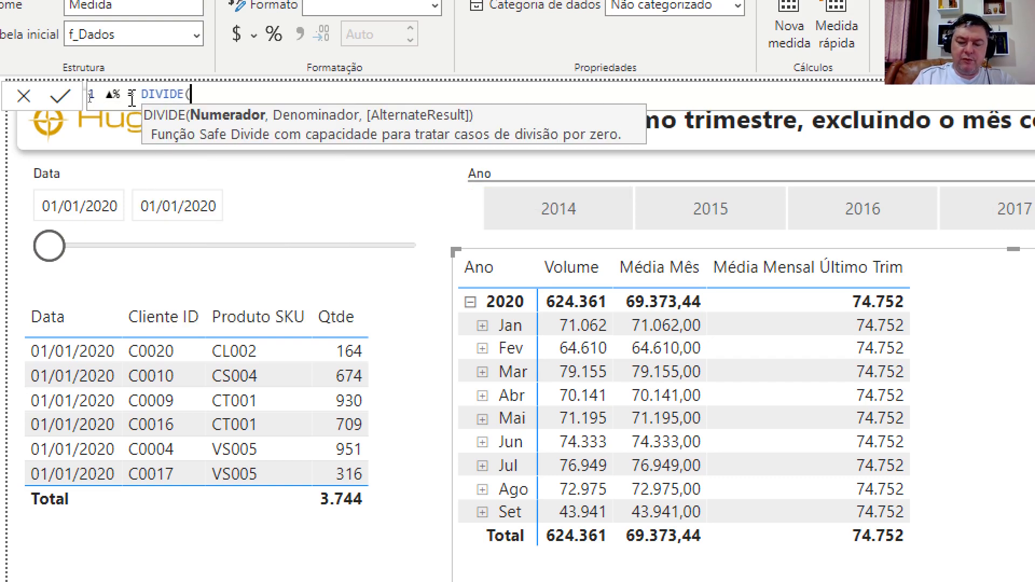
Enter [Volume]-[Média Mensal Último Trim] as the numerator of the DIVIDE function, followed by a closing parenthesis.
type("[V")
key("Down")
key("Tab")
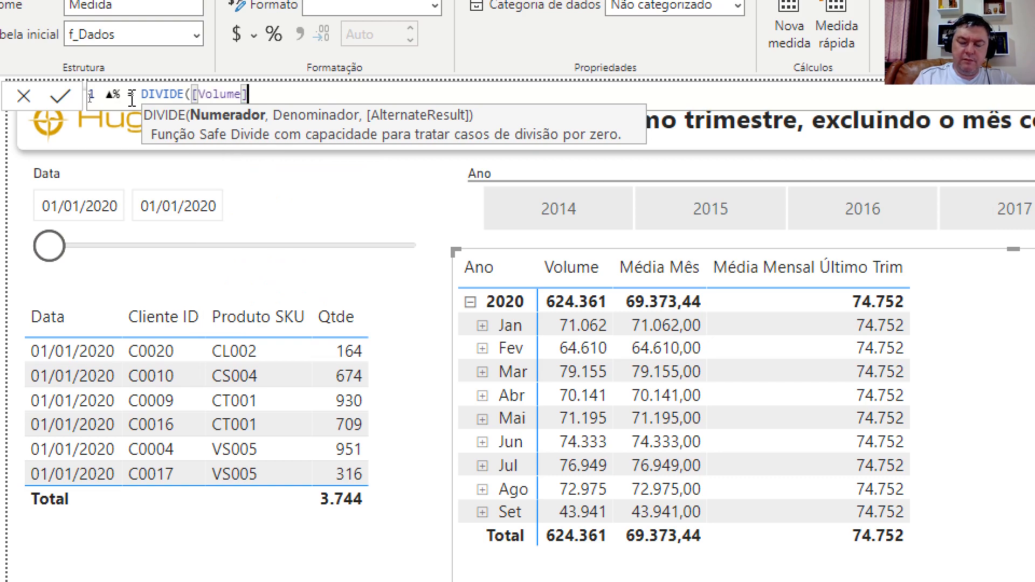
type("-")
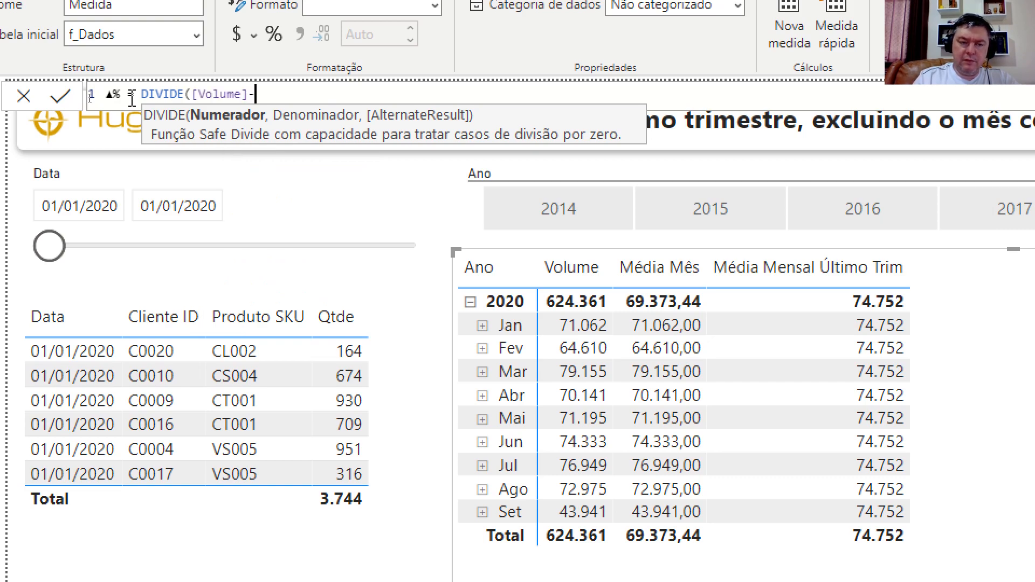
type("[méd")
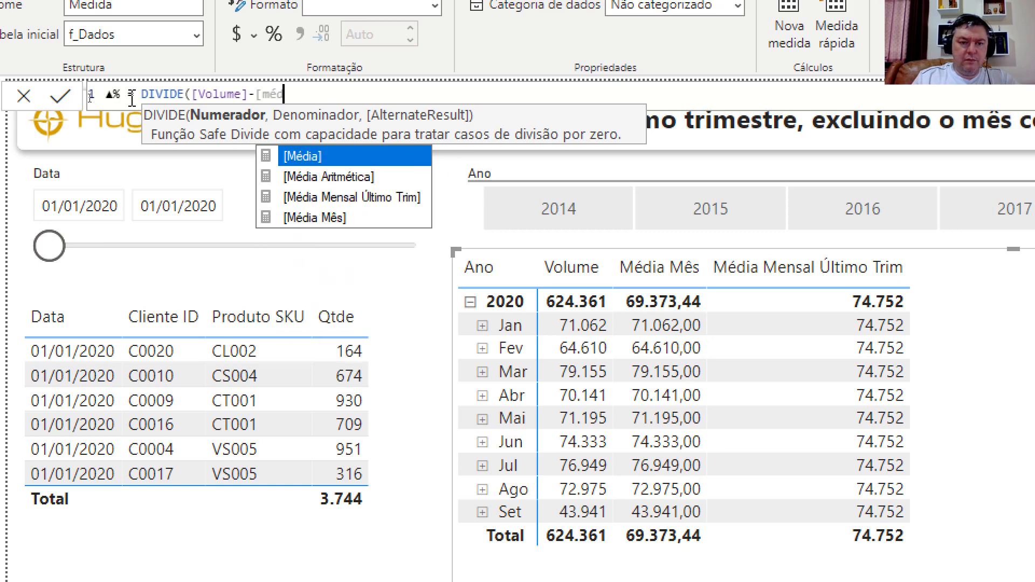
key("Down")
key("Down")
key("Tab")
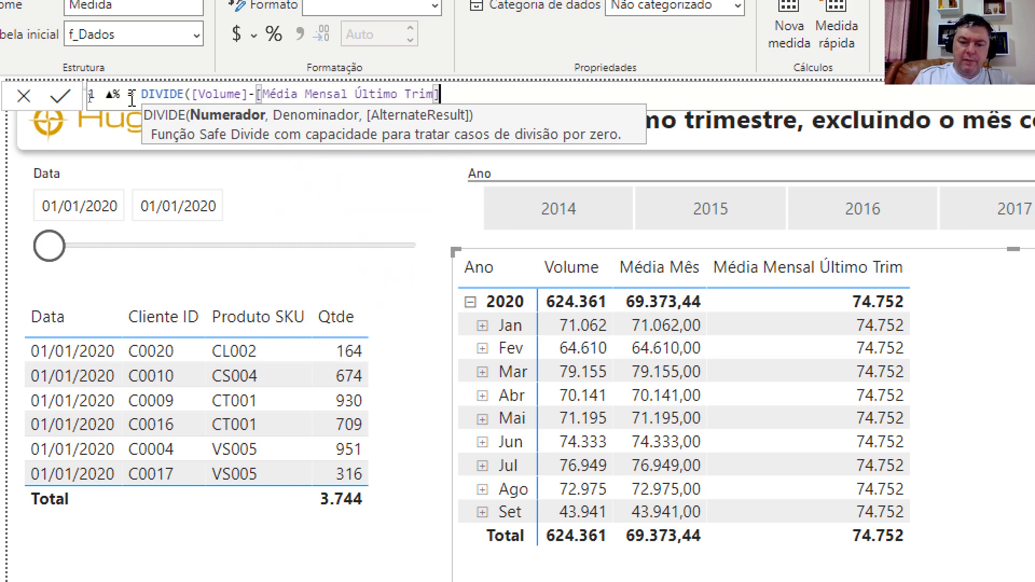
type(")")
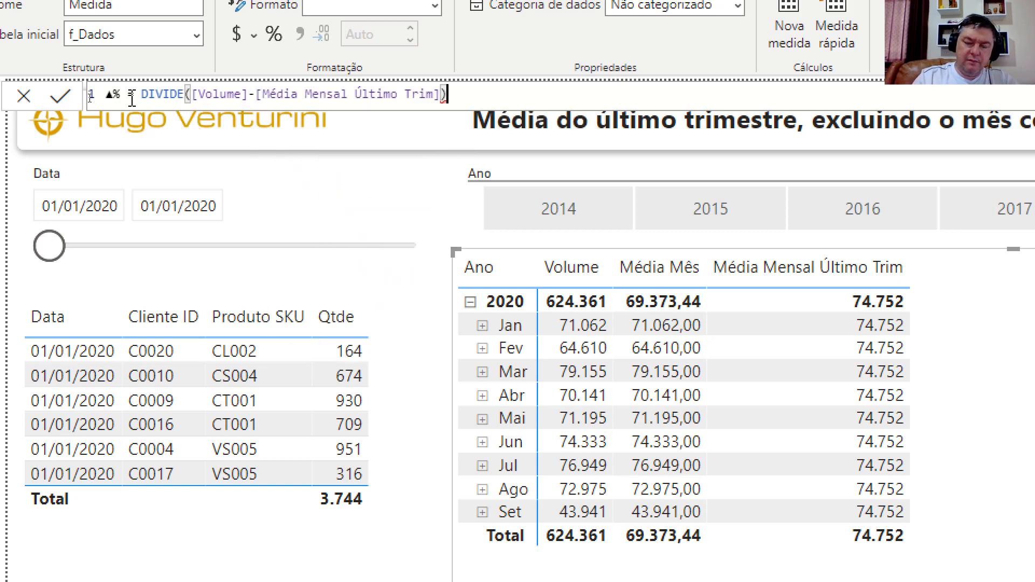
Complete the ▲% measure by adding [Média Mensal Último Trim] as the DIVIDE denominator, close the function and commit the formula.
key("BackSpace")
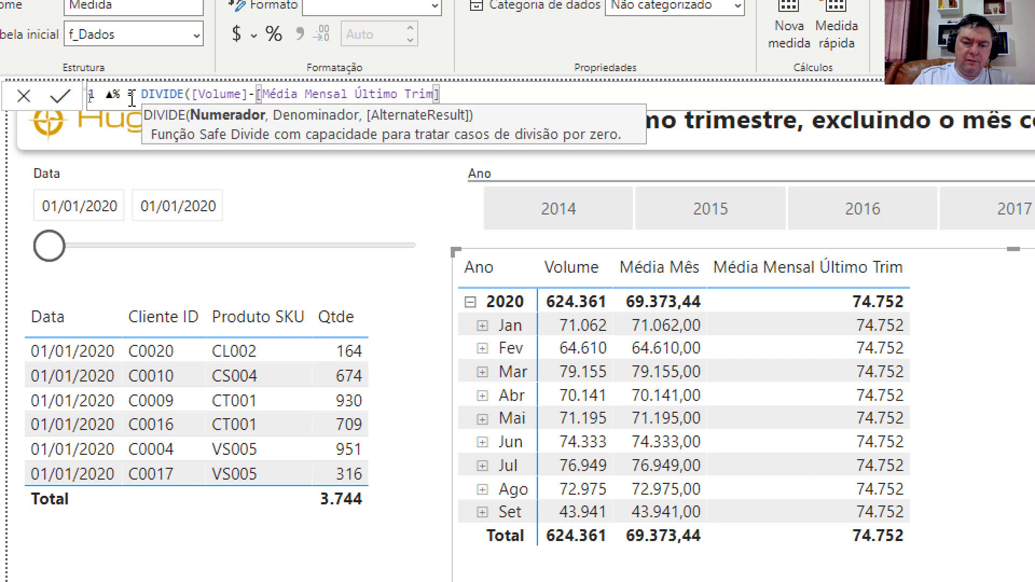
type(",")
type("[v")
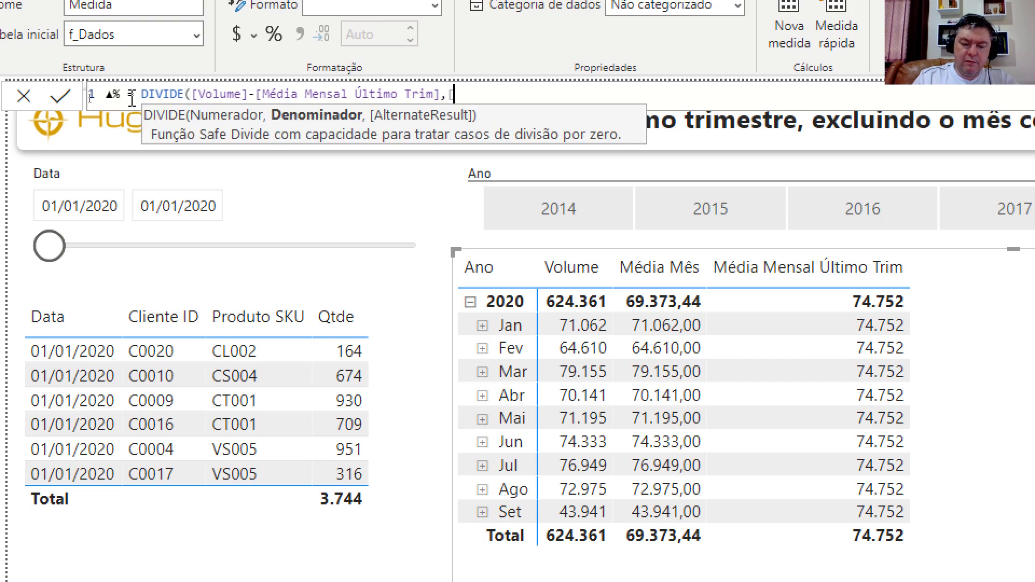
key("BackSpace")
key("BackSpace")
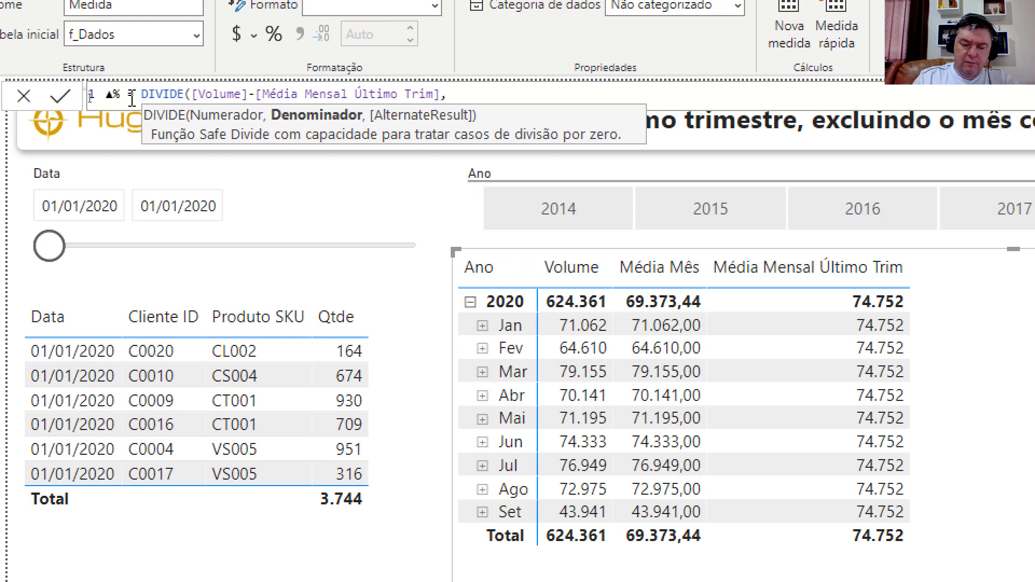
type("[méd")
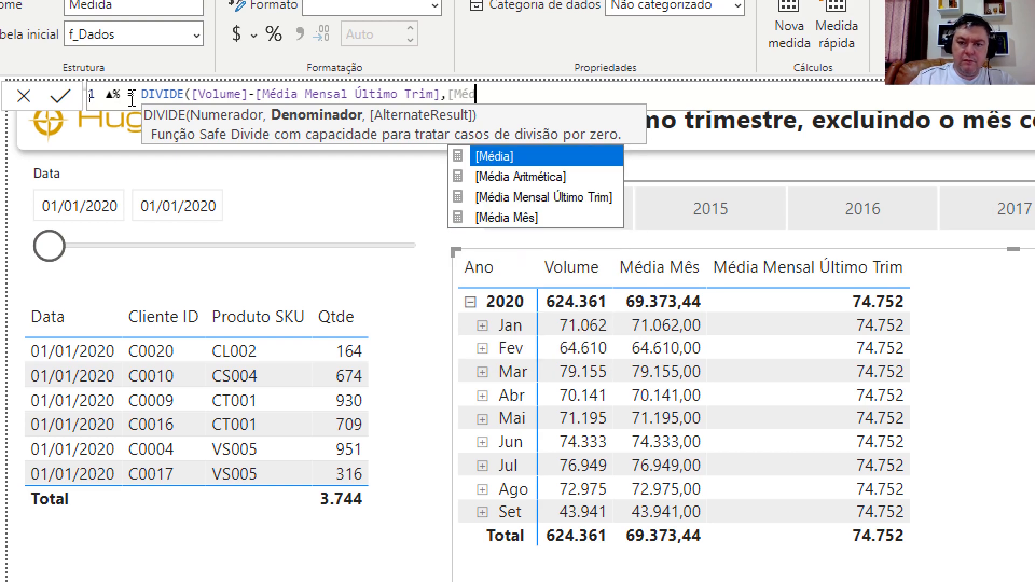
key("Down")
key("Down")
key("Tab")
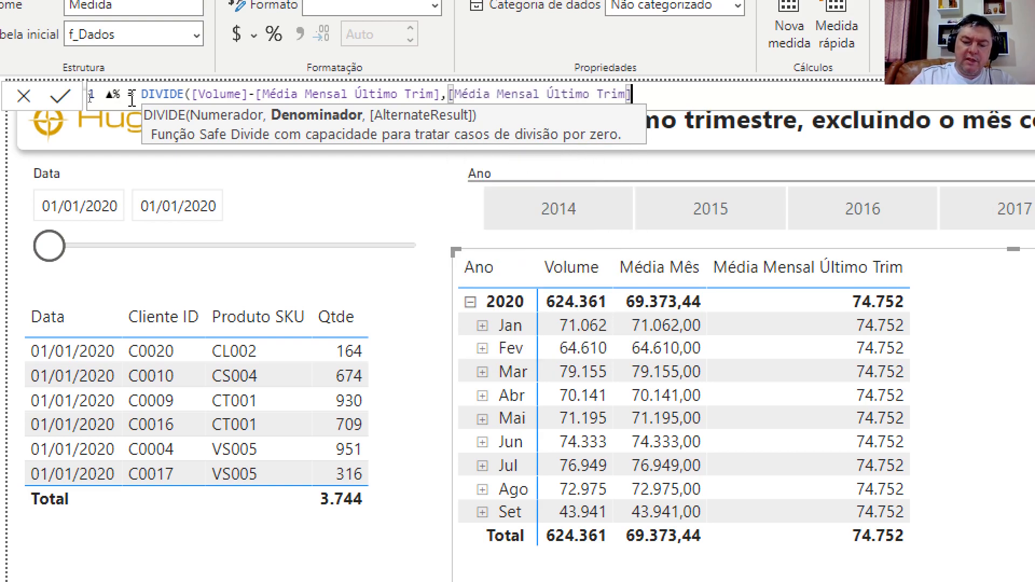
type(")")
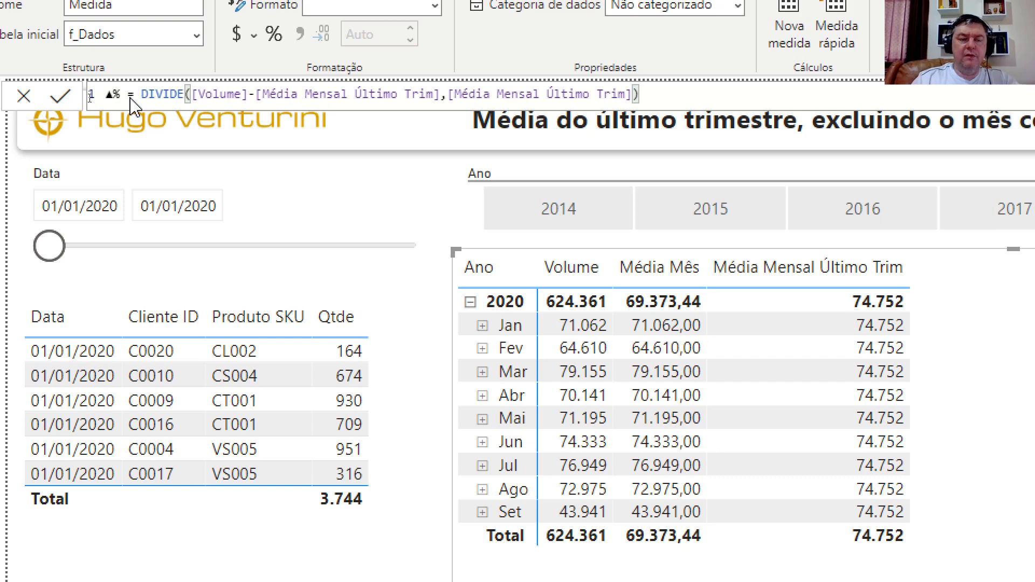
key("Return")
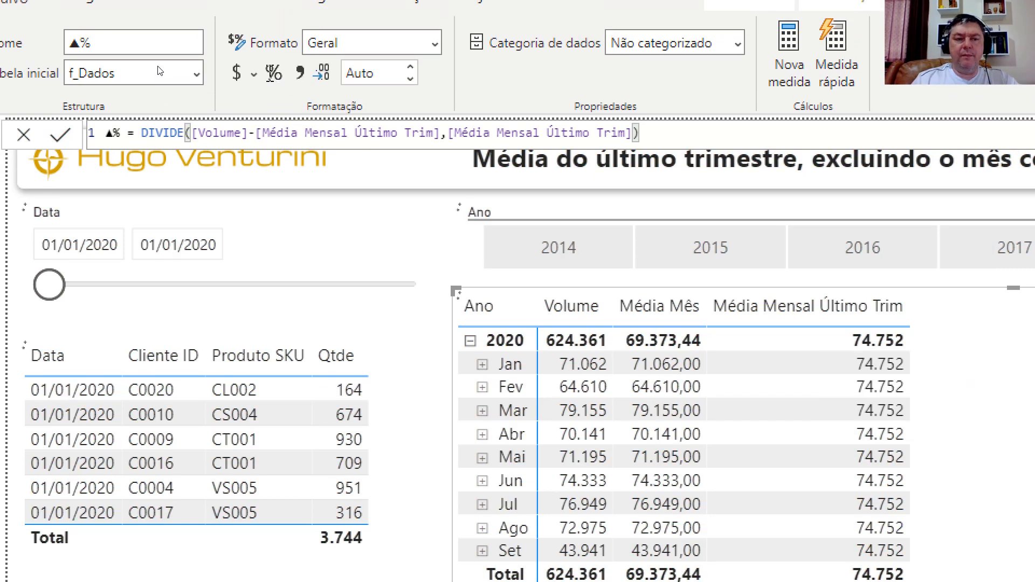
Format the ▲% measure as a percentage and add it to the matrix values below Média Mensal Último Trim.
left_click(273, 72)
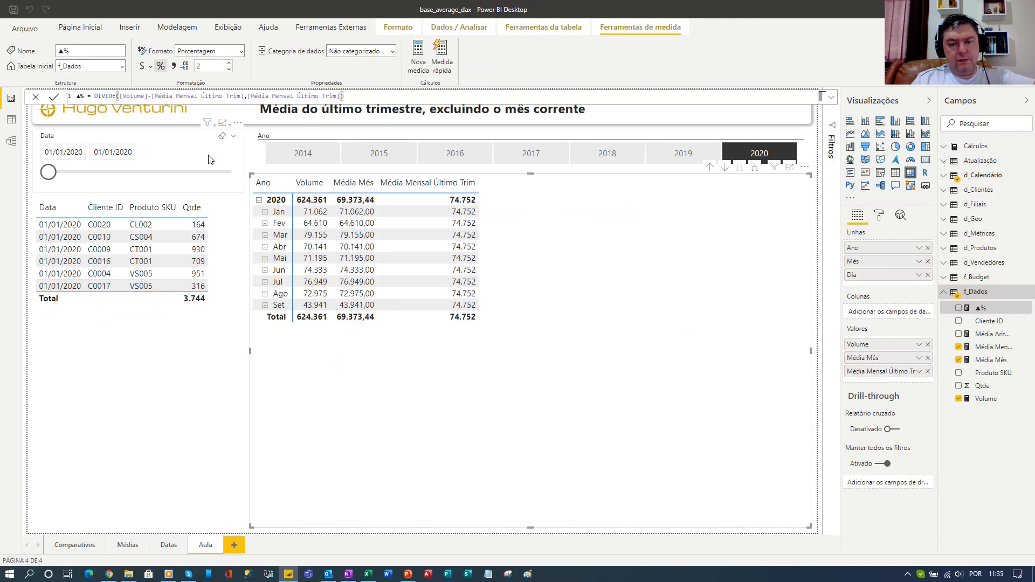
left_click_drag(981, 307, 903, 379)
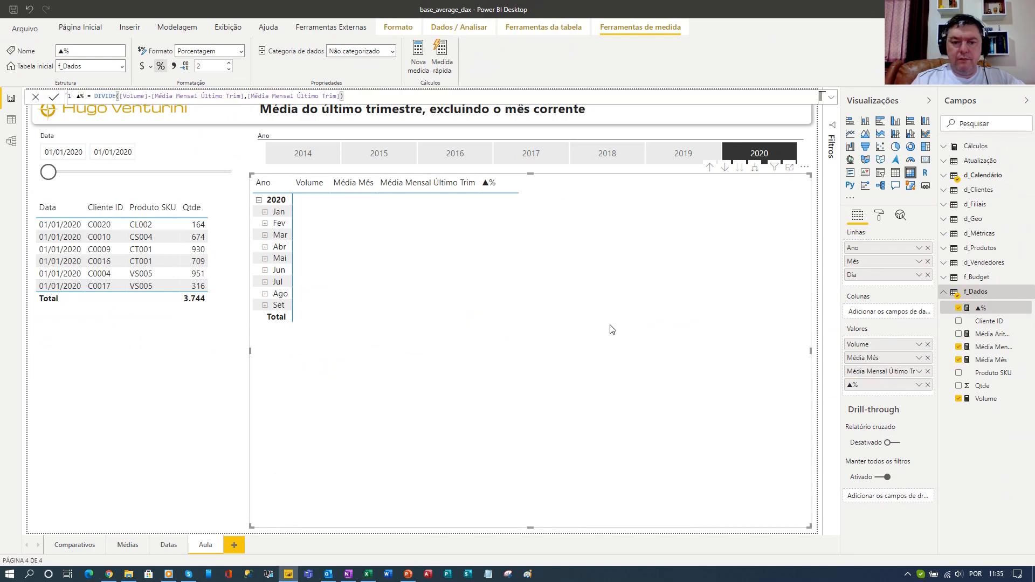